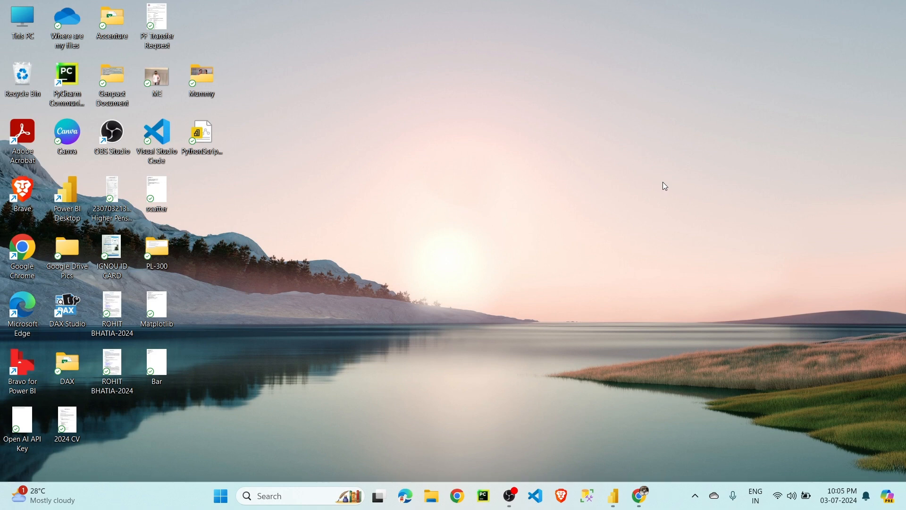
# Switch to the DAX Tutorial report in Power BI Desktop and test the Dynamic Top N slicer with 6, 7, 9 and 10
pyautogui.click(613, 496)
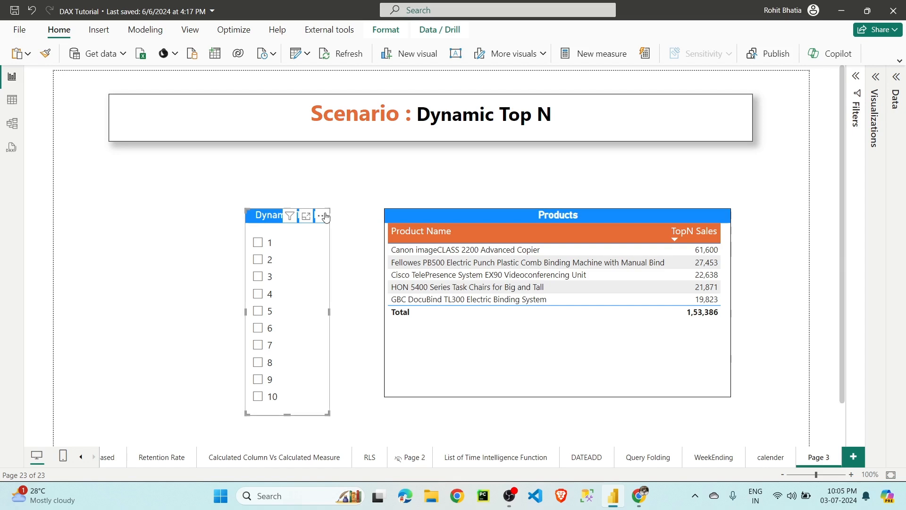
pyautogui.click(206, 230)
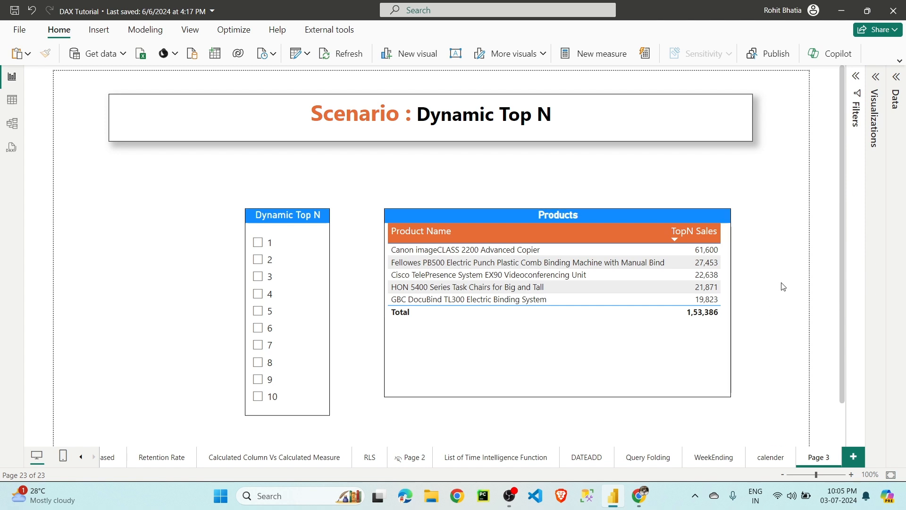
pyautogui.click(260, 329)
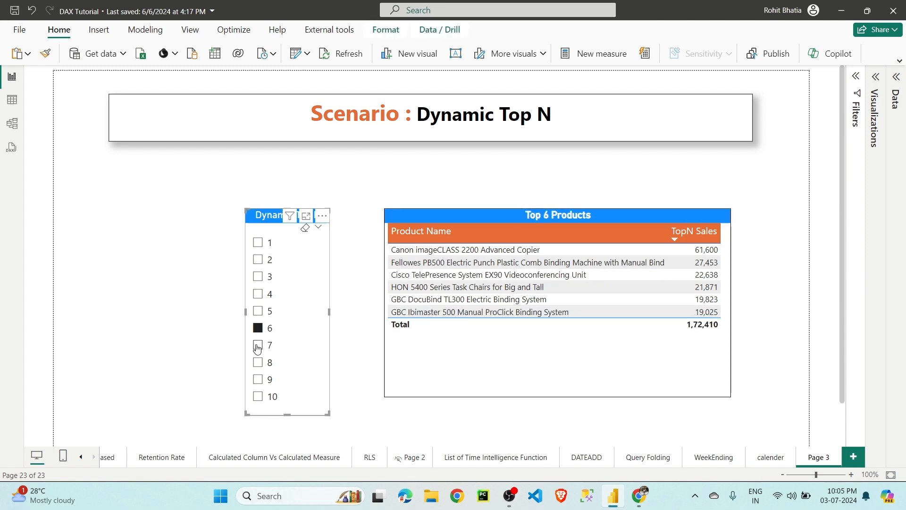
pyautogui.click(258, 347)
pyautogui.click(258, 380)
pyautogui.click(263, 398)
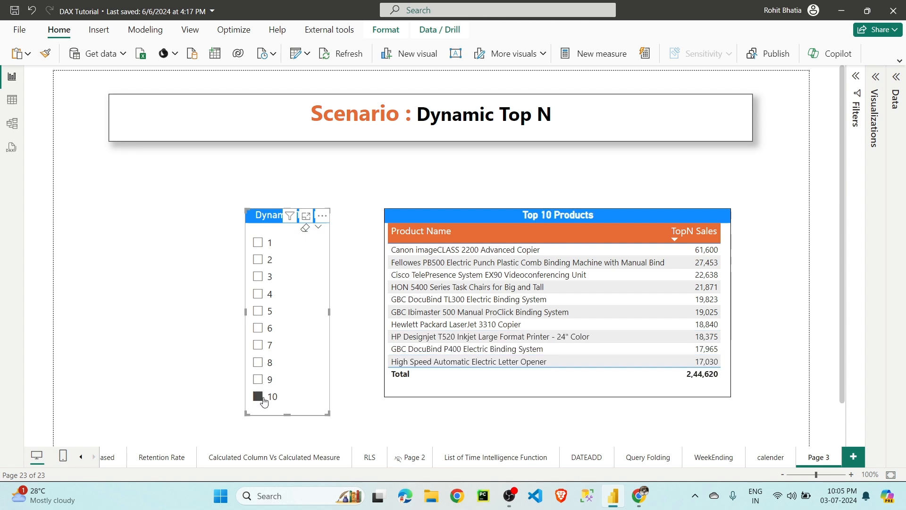
# Add 9 and 8 to the Dynamic Top N selection, then clear all slicer selections
pyautogui.keyDown('ctrl'); pyautogui.click(262, 380); pyautogui.keyUp('ctrl')
pyautogui.keyDown('ctrl'); pyautogui.click(259, 362); pyautogui.keyUp('ctrl')
pyautogui.click(305, 231)
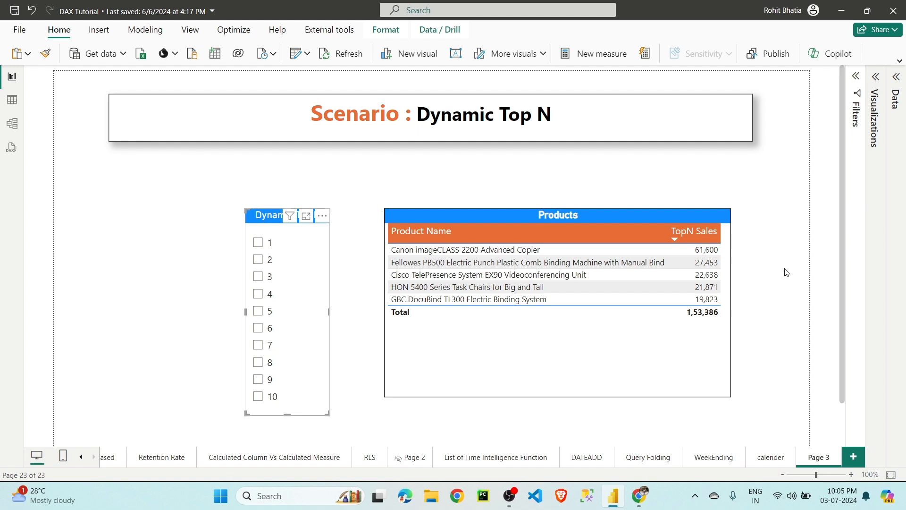
# Add a blank report page, look through the Dataset table's columns in Table view, and return to Report view
pyautogui.click(854, 458)
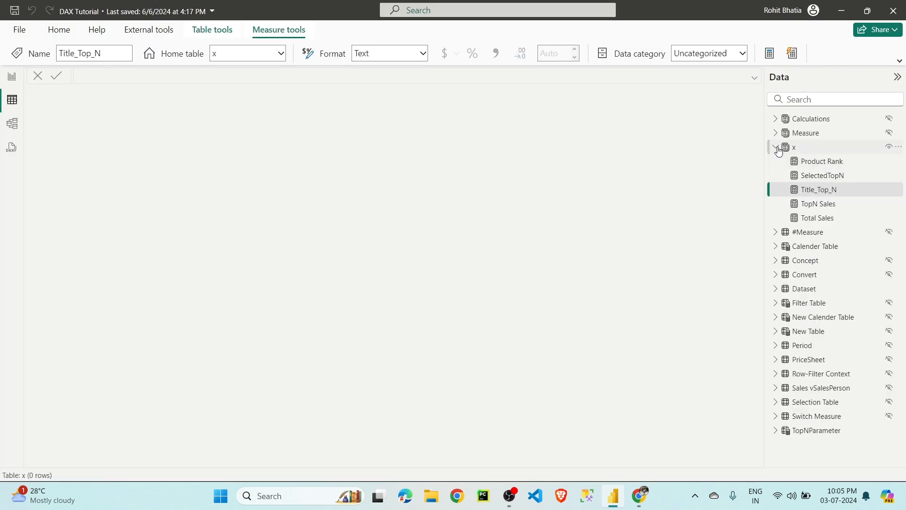
pyautogui.click(782, 150)
pyautogui.click(810, 220)
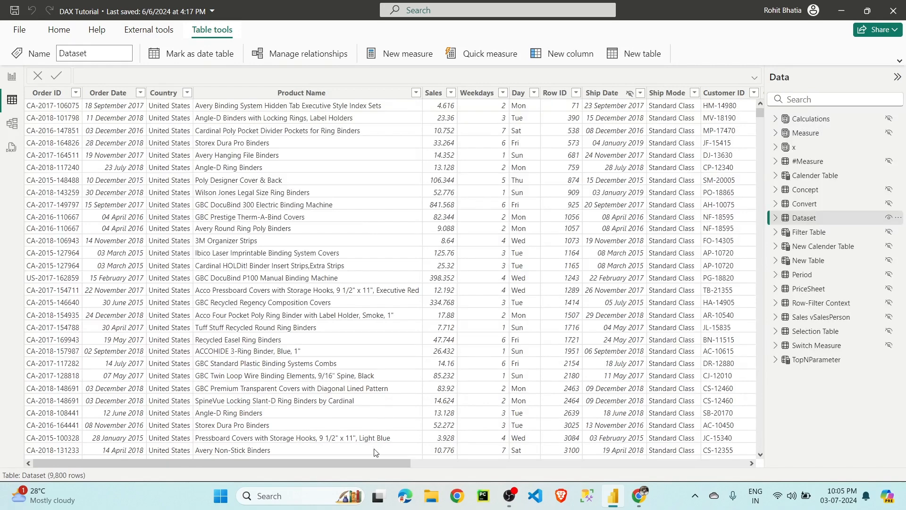
pyautogui.moveTo(375, 462); pyautogui.dragTo(293, 472)
pyautogui.moveTo(369, 463); pyautogui.dragTo(584, 464)
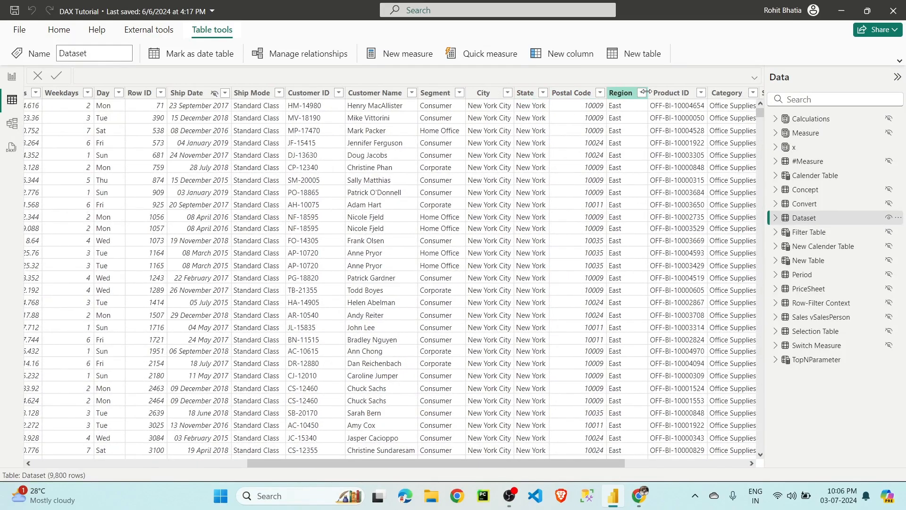
pyautogui.moveTo(574, 464); pyautogui.dragTo(333, 469)
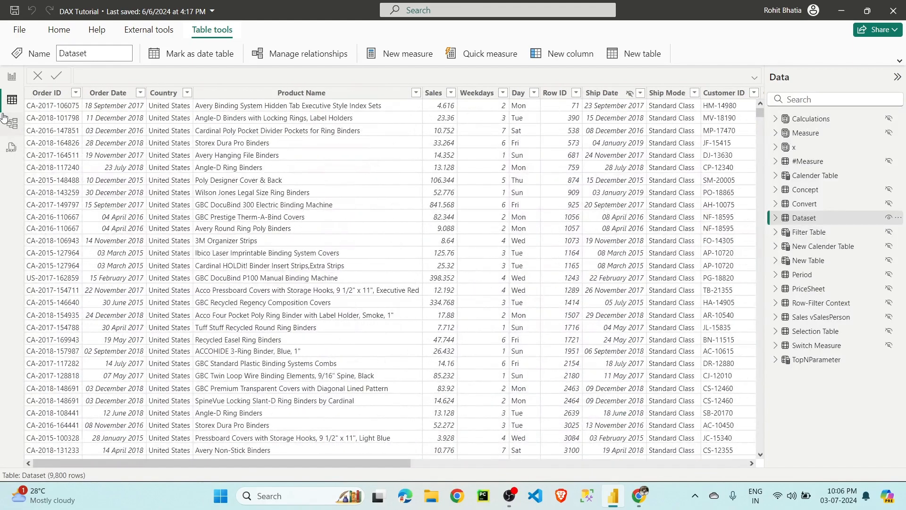
pyautogui.click(12, 76)
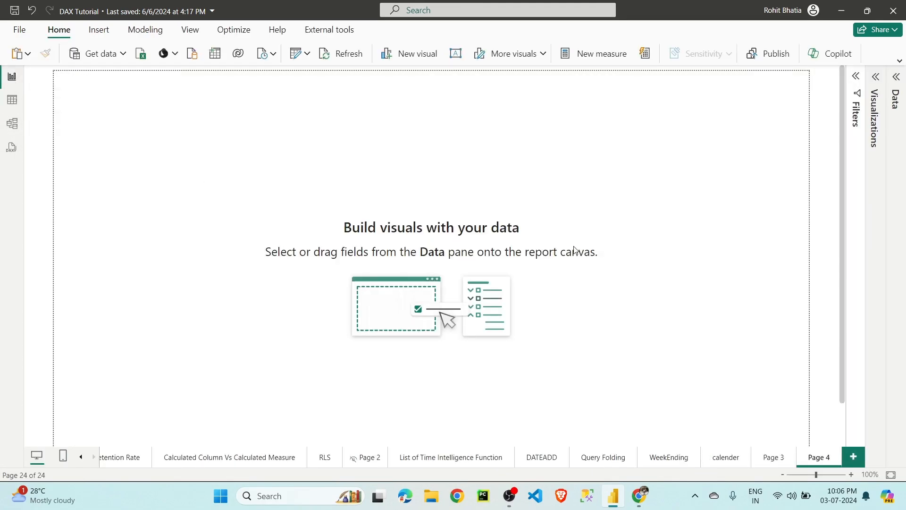
# Show the list of data tables and expand the full set of modeling commands
pyautogui.click(893, 84)
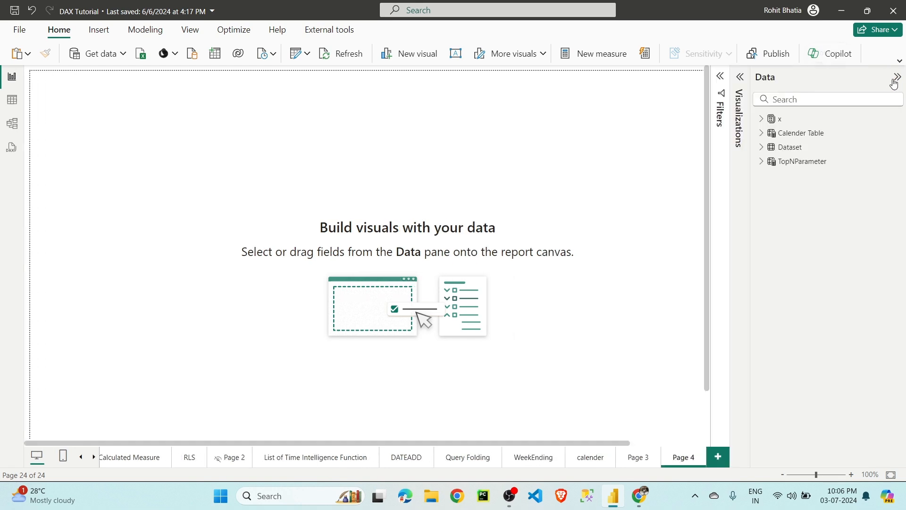
pyautogui.click(153, 33)
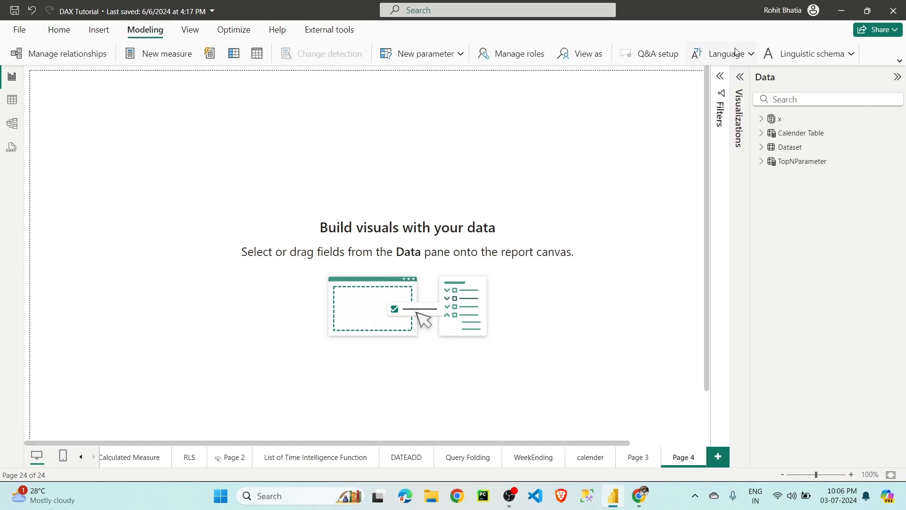
pyautogui.click(900, 61)
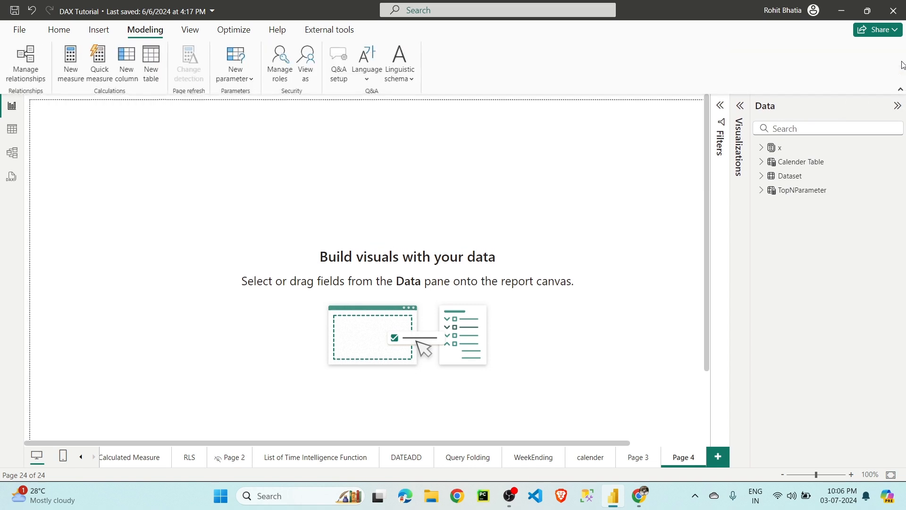
# Abandon the blank calculated table, review the Dynamic Top N slicer on Page 3, and return to Page 4
pyautogui.click(150, 70)
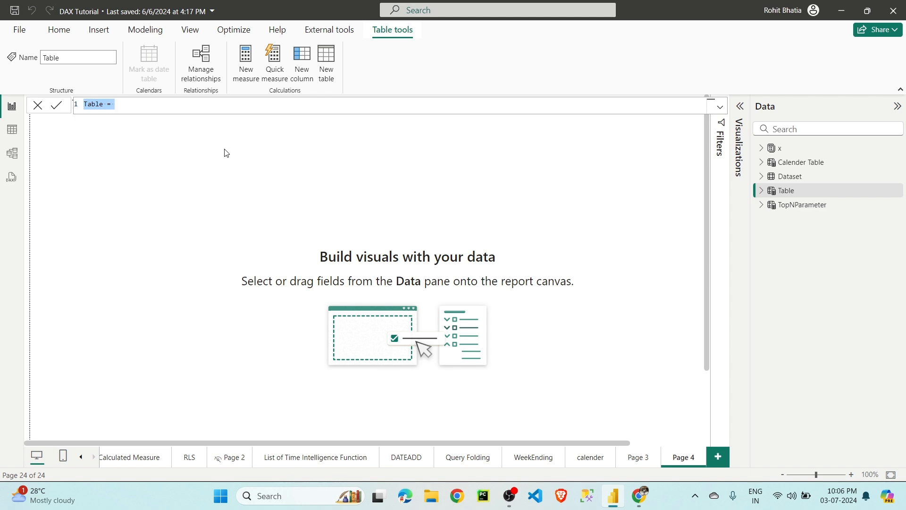
pyautogui.click(641, 458)
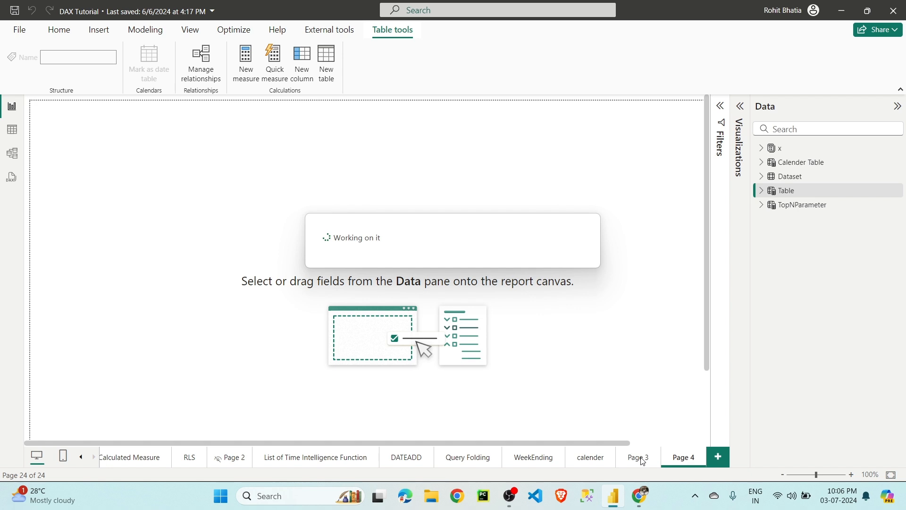
pyautogui.click(643, 461)
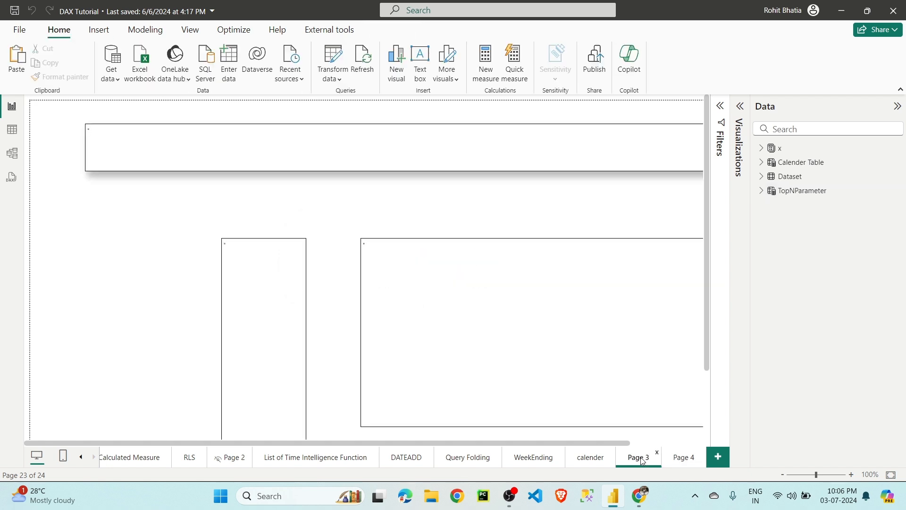
pyautogui.scroll(-1, 320, 260)
pyautogui.scroll(-1, 320, 259)
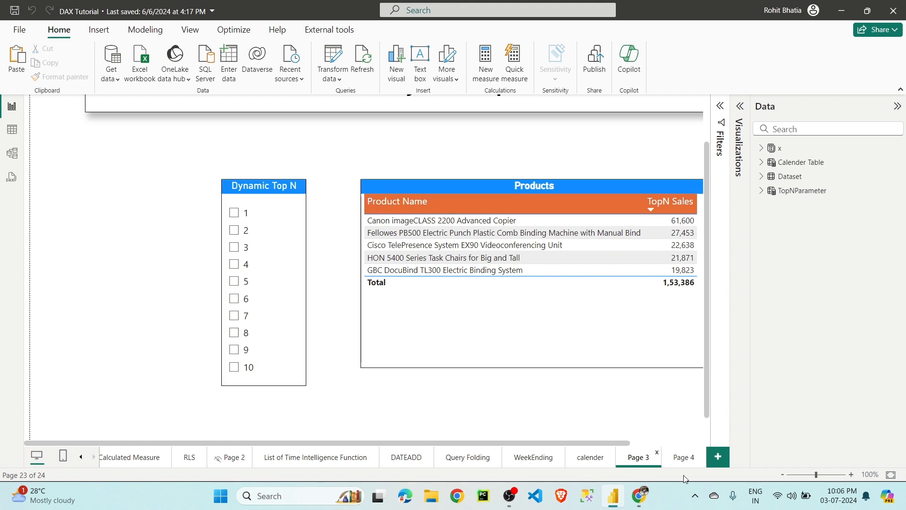
pyautogui.click(691, 459)
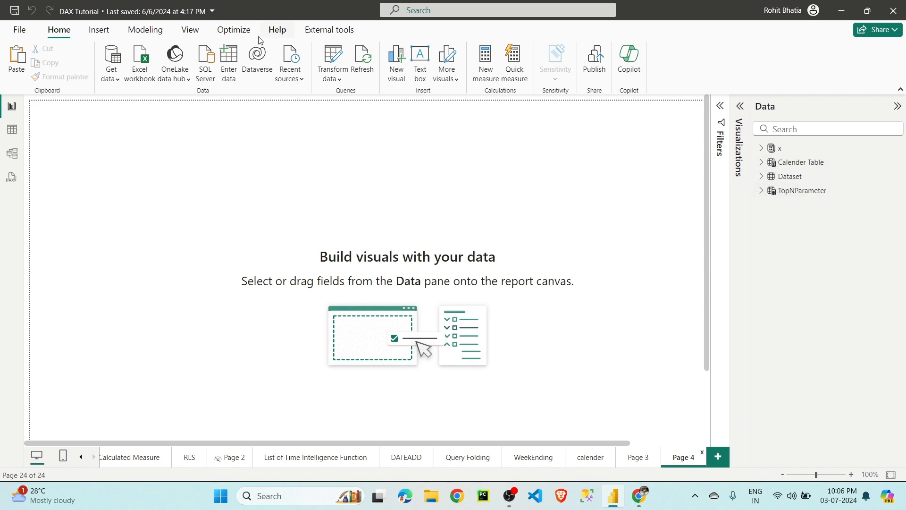
# Create a new calculated table with the formula Range = GENERATESERIES(1,12,1)
pyautogui.click(130, 27)
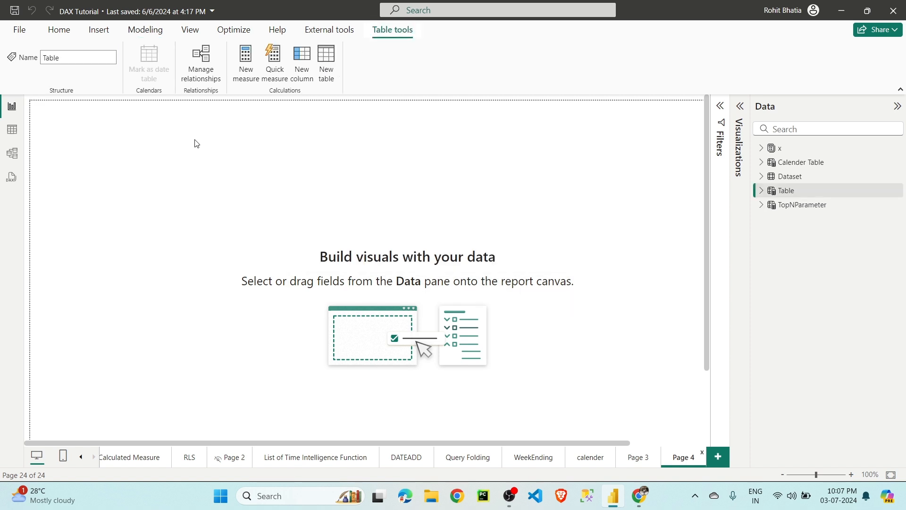
pyautogui.write('Range ')
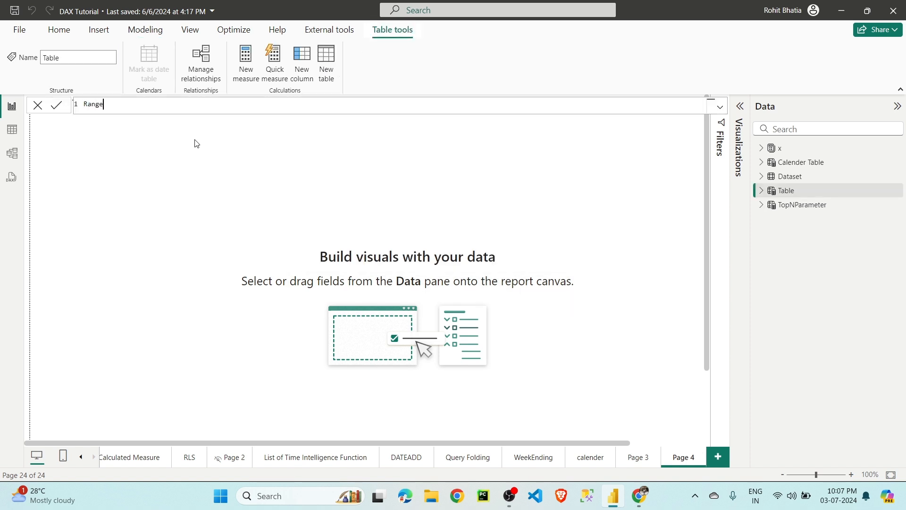
pyautogui.write('= ')
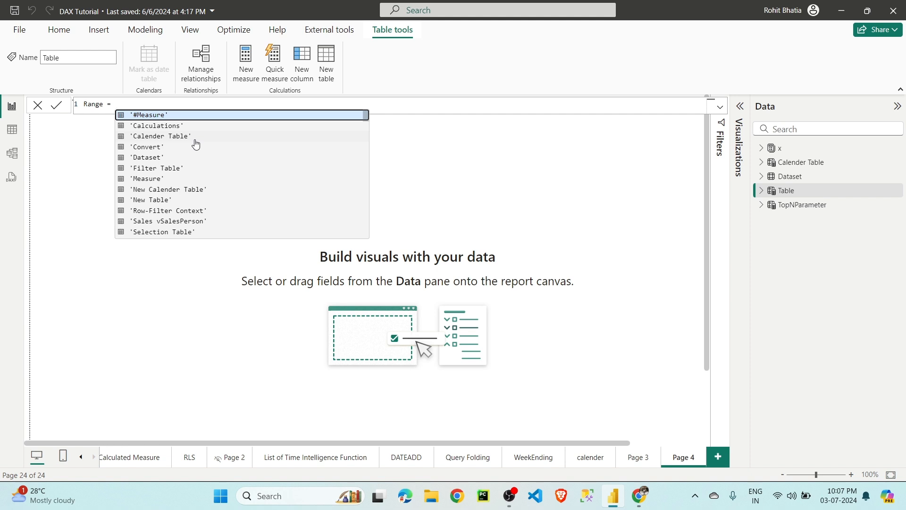
pyautogui.write('gener')
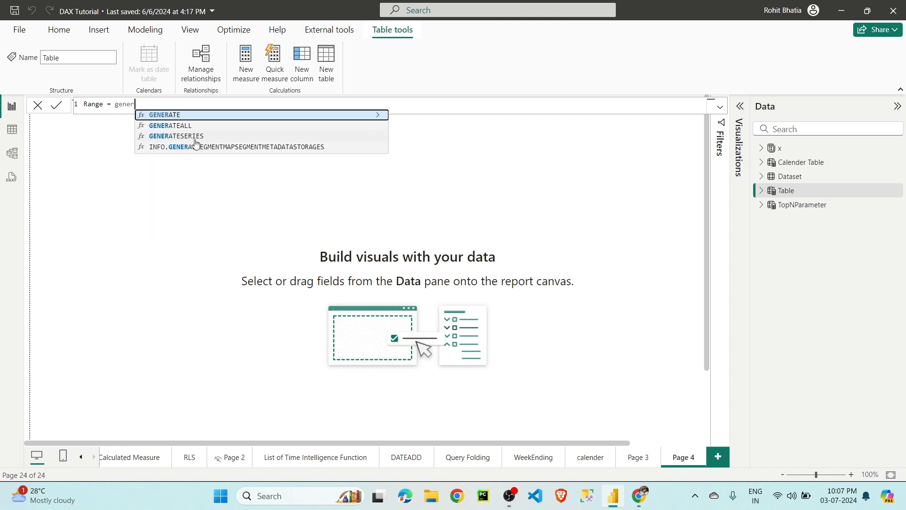
pyautogui.click(196, 141)
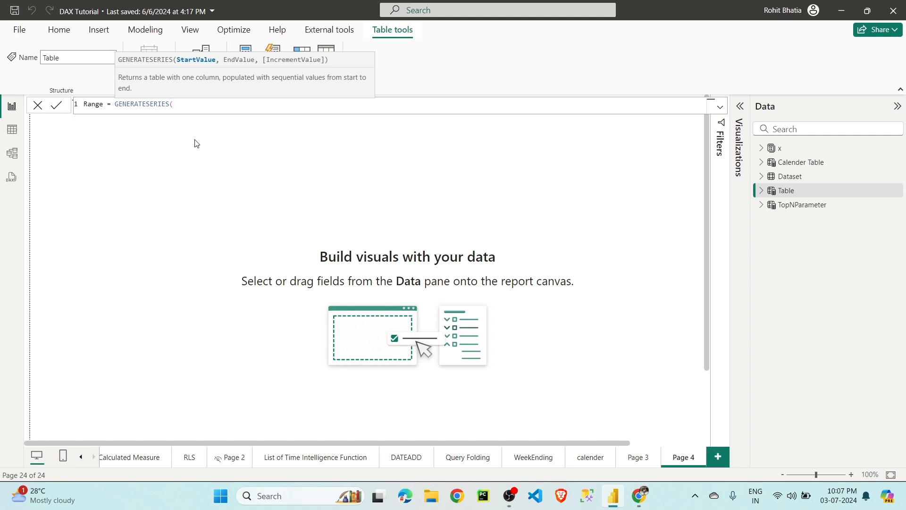
pyautogui.write('1,15')
pyautogui.press('BackSpace')
pyautogui.write('2,')
pyautogui.write('1)')
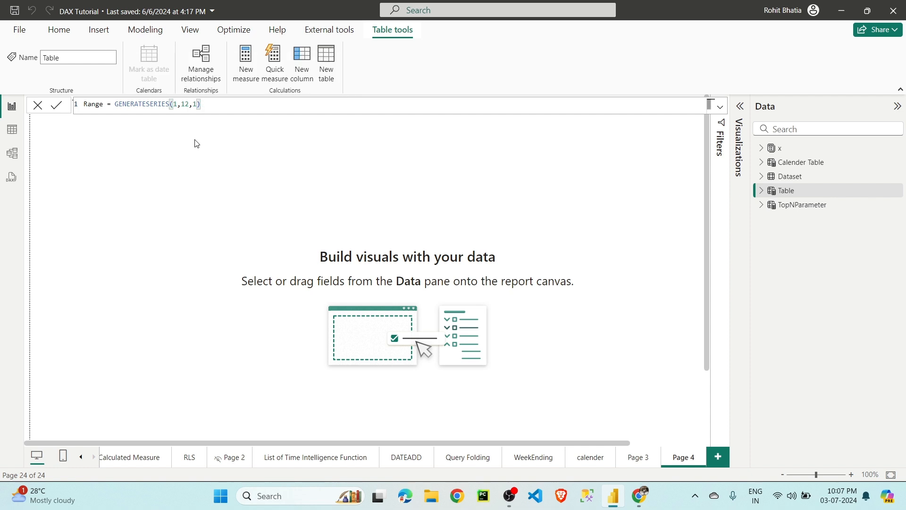
# Add the comment "// Start, Stop, Step" on a second line of the Range formula and commit it
pyautogui.hotkey('shift', 'Return')
pyautogui.write('#')
pyautogui.press('BackSpace')
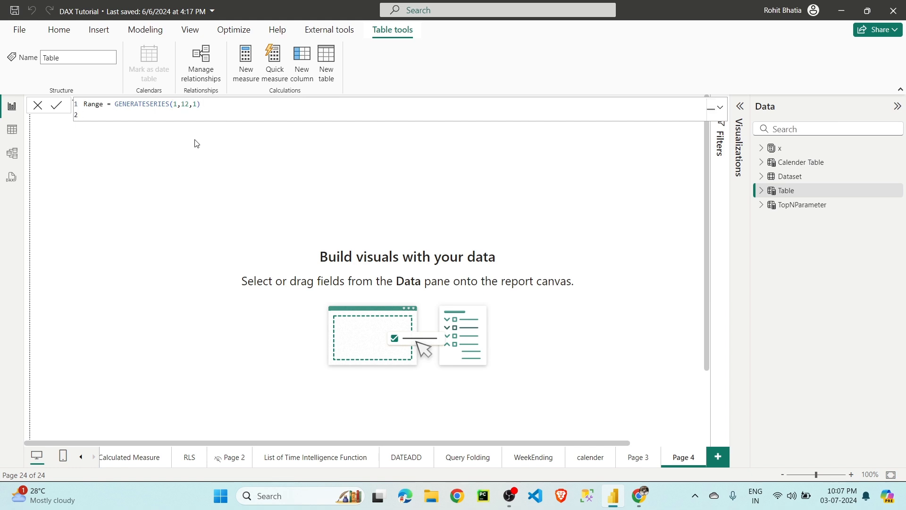
pyautogui.write('// Start, Stop, Step')
pyautogui.press('Return')
# List the Range table's Value field in a taller table visual set to Don't summarize, and delete the visual
pyautogui.click(765, 190)
pyautogui.moveTo(805, 206); pyautogui.dragTo(700, 215)
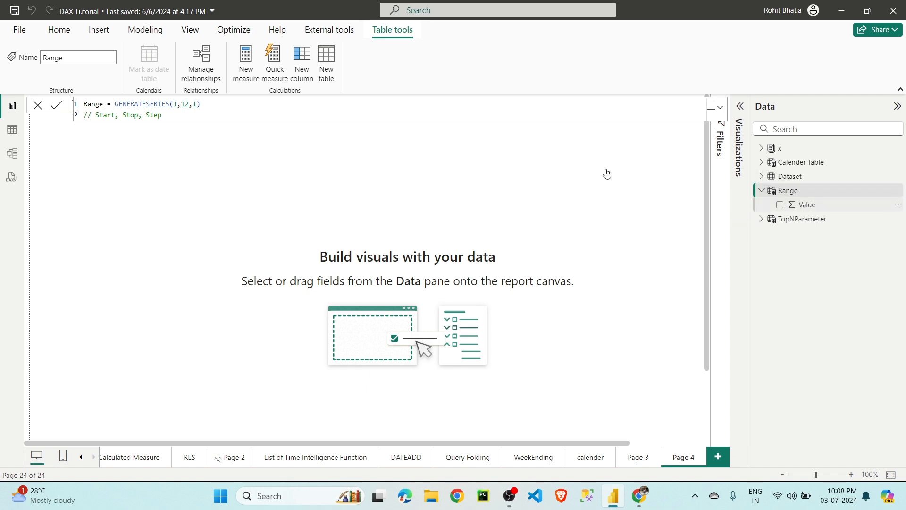
pyautogui.click(780, 204)
pyautogui.click(740, 106)
pyautogui.click(721, 233)
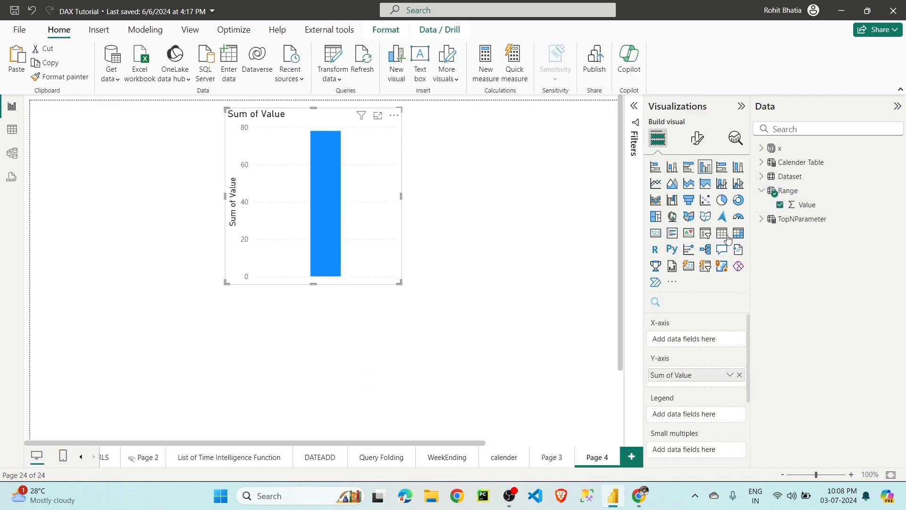
pyautogui.moveTo(313, 283); pyautogui.dragTo(314, 346)
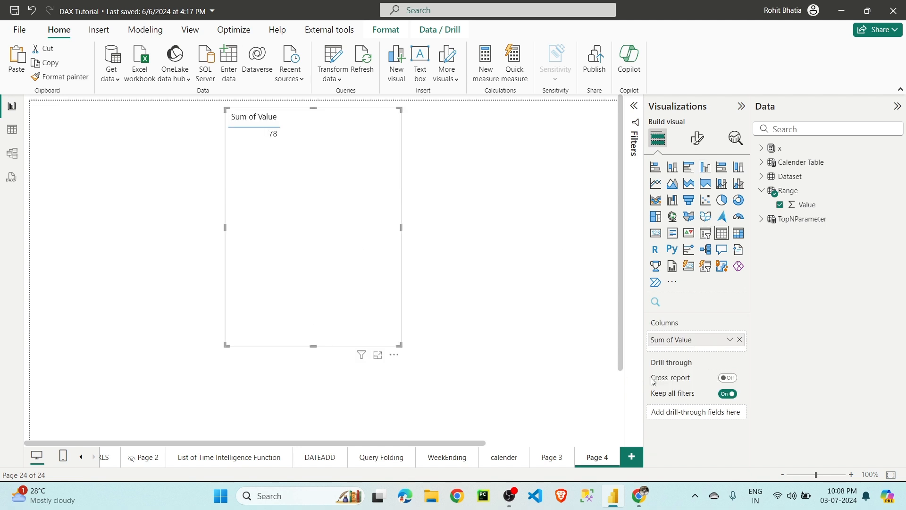
pyautogui.click(729, 339)
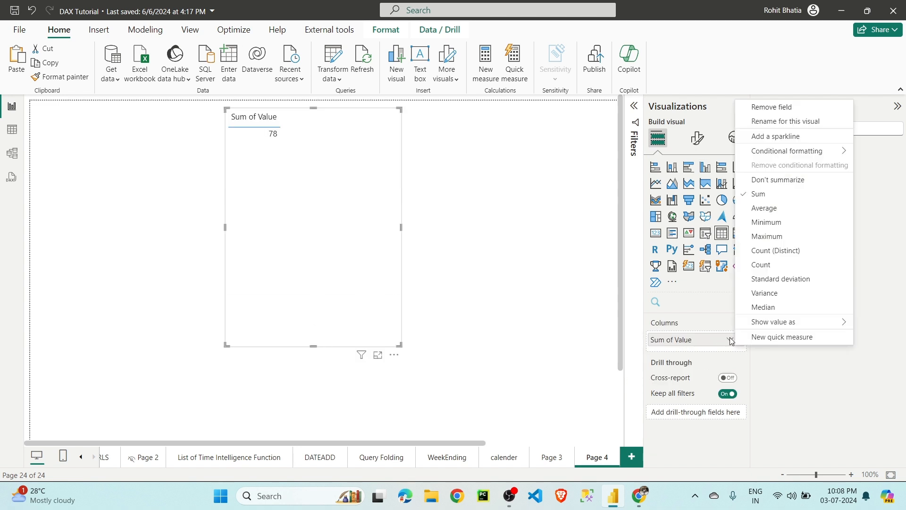
pyautogui.click(774, 179)
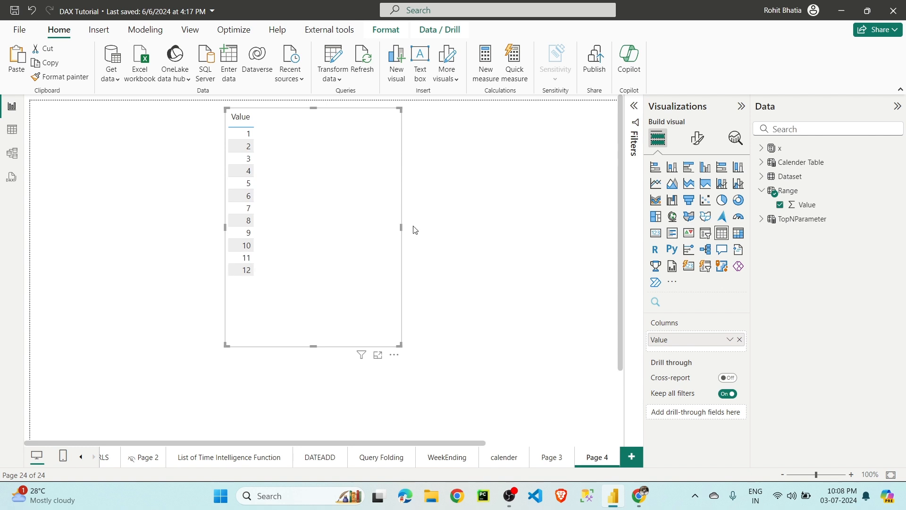
pyautogui.press('Delete')
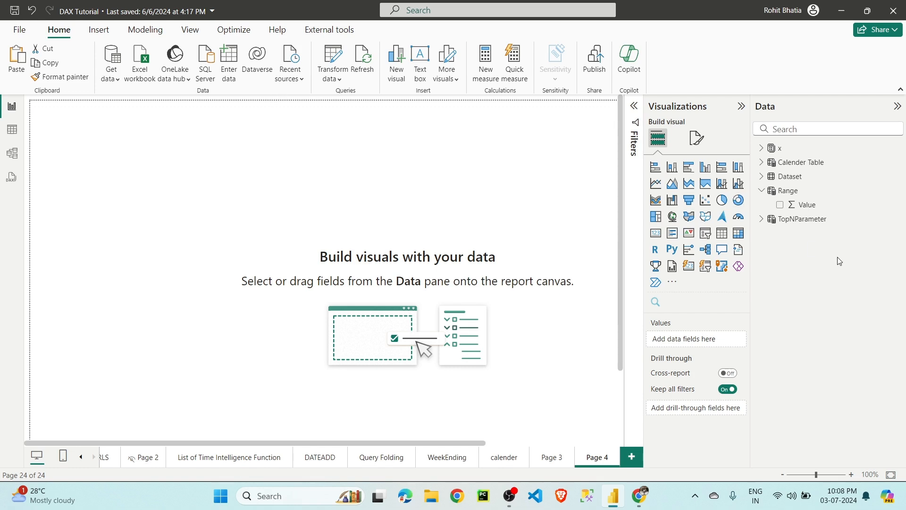
# Create a new measure in the Range table named ForSelection TopN and start an IF function on its second line
pyautogui.rightClick(788, 194)
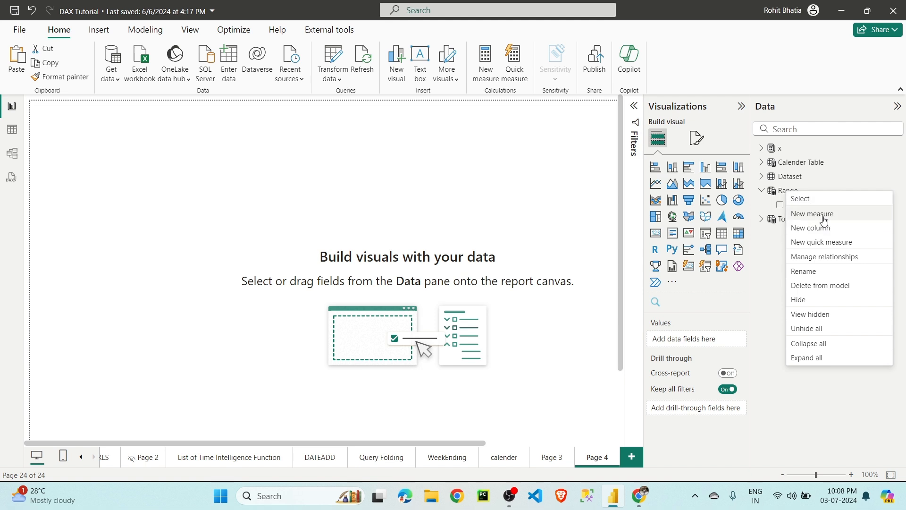
pyautogui.click(589, 212)
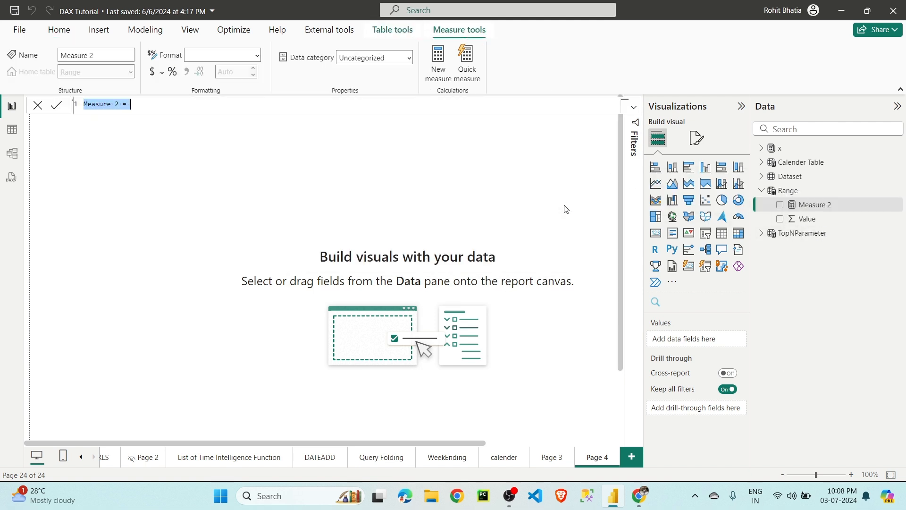
pyautogui.write('For')
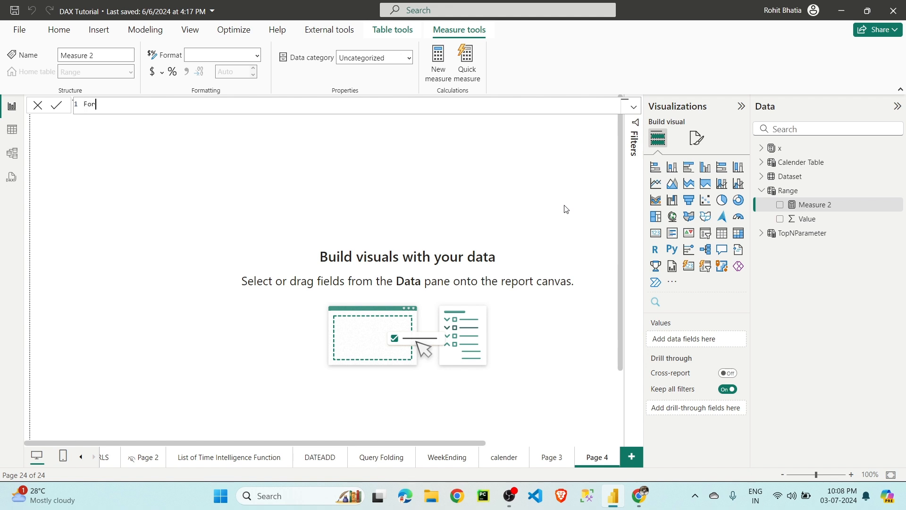
pyautogui.write('Selection TopN =')
pyautogui.hotkey('shift', 'Return')
pyautogui.write('if')
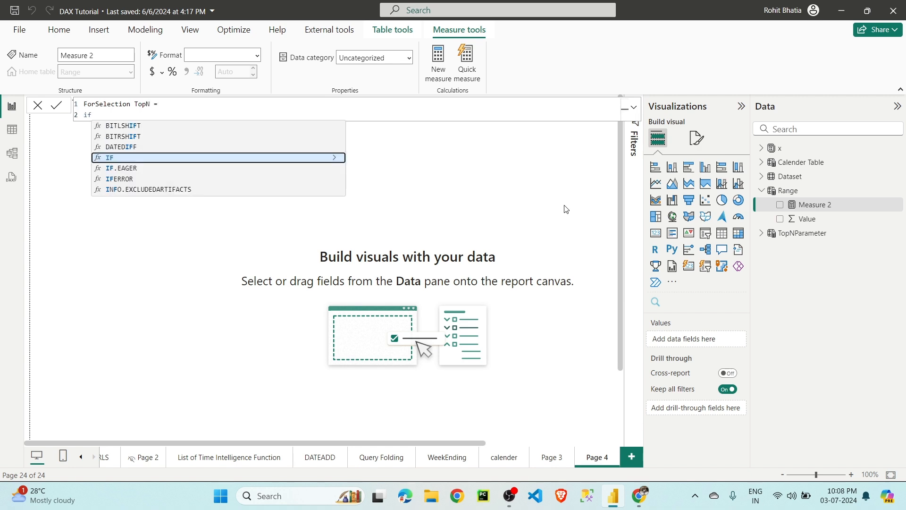
pyautogui.scroll(4, 136, 114)
pyautogui.scroll(3, 136, 113)
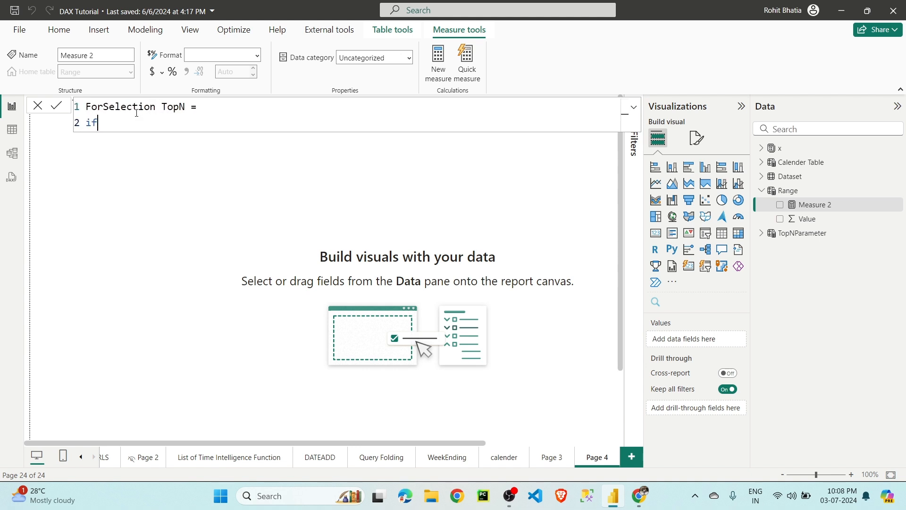
pyautogui.write('(')
pyautogui.press('BackSpace')
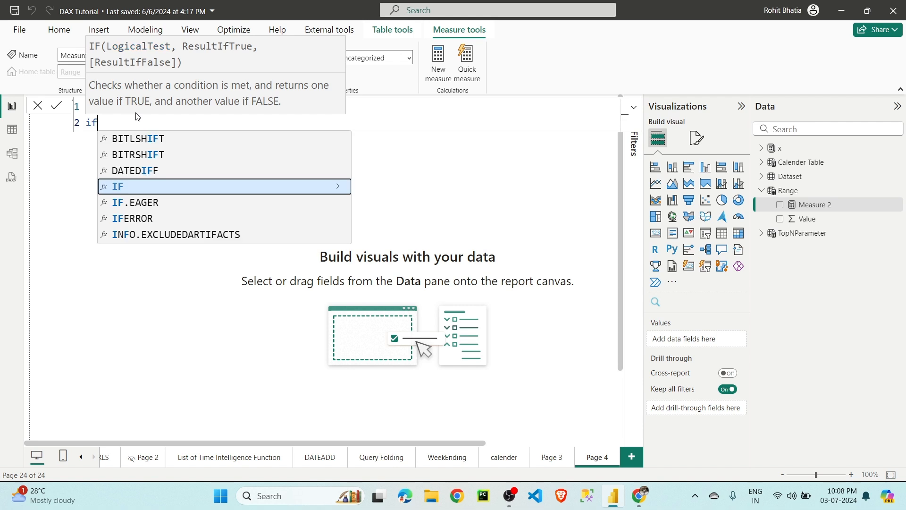
pyautogui.press('BackSpace')
pyautogui.press('BackSpace')
pyautogui.write('if(')
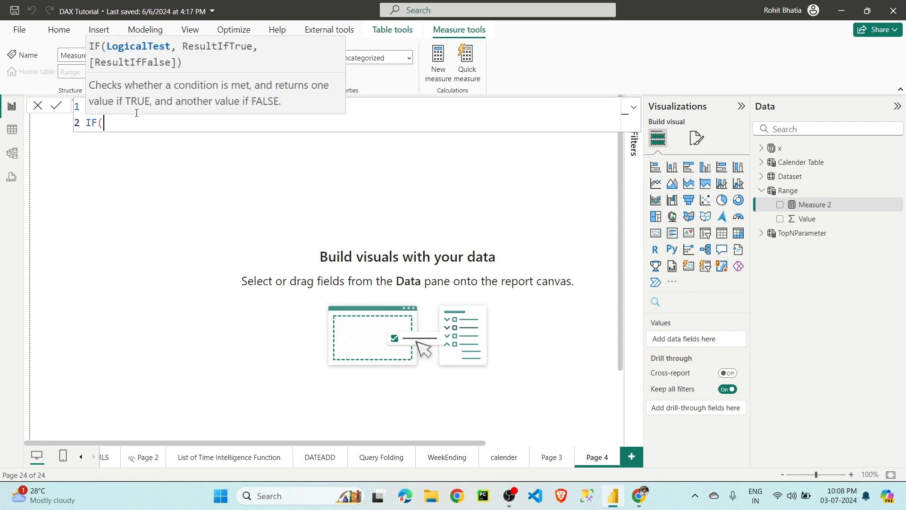
# Enter HASONEVALUE(Range[Value]) on its own line as the logical test of the IF function
pyautogui.hotkey('shift', 'Return')
pyautogui.write('has')
pyautogui.press('Down')
pyautogui.press('Tab')
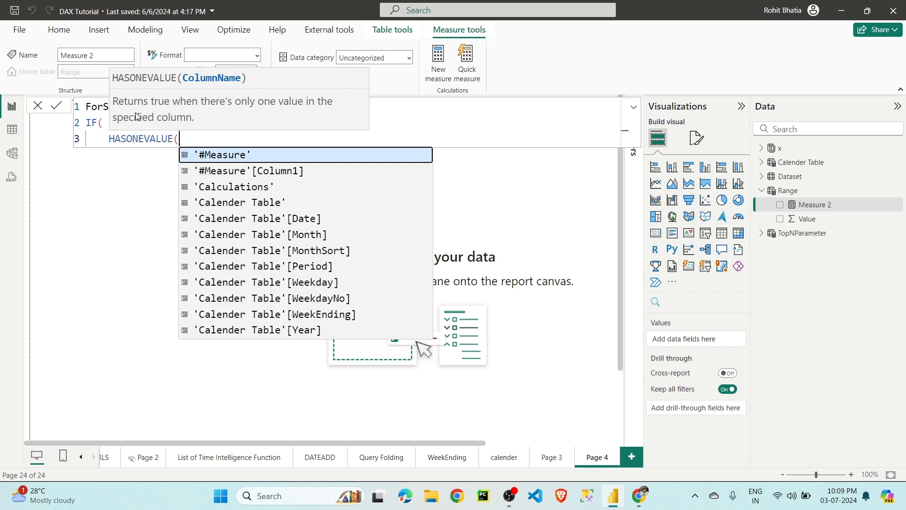
pyautogui.write('ran')
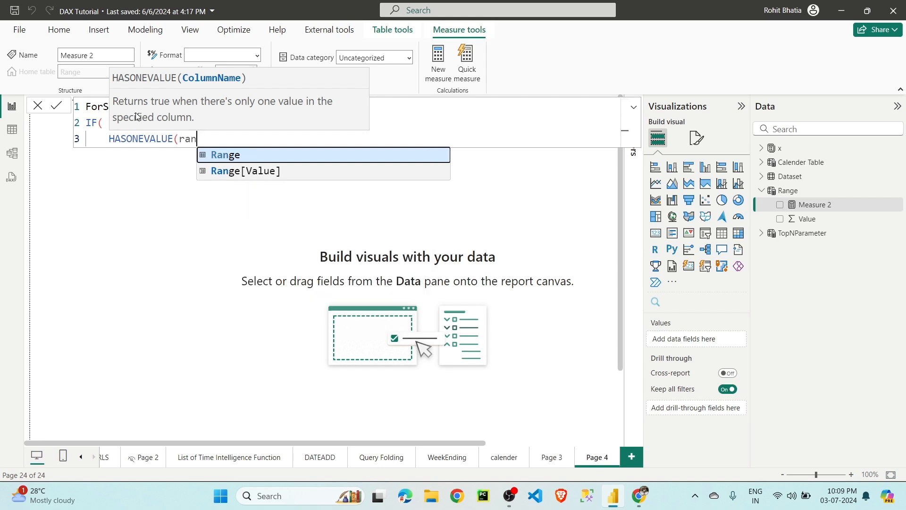
pyautogui.press('Down')
pyautogui.press('Tab')
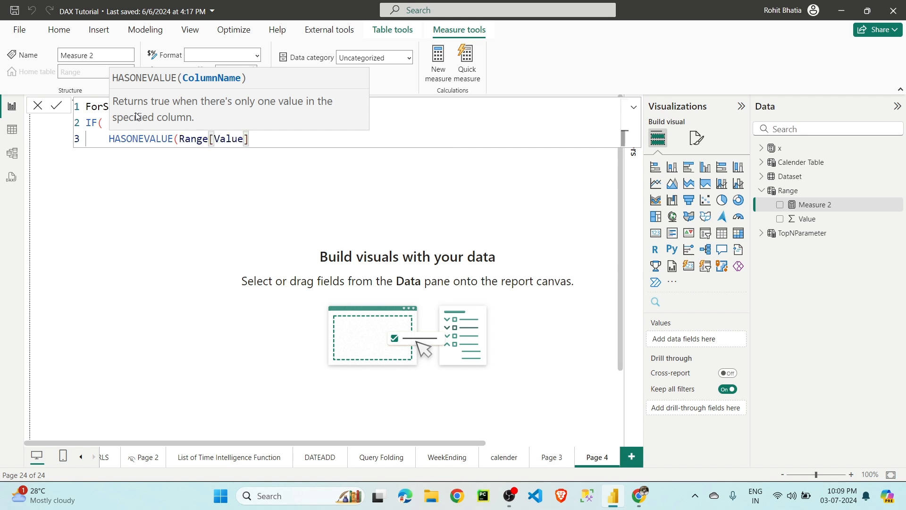
pyautogui.write(')')
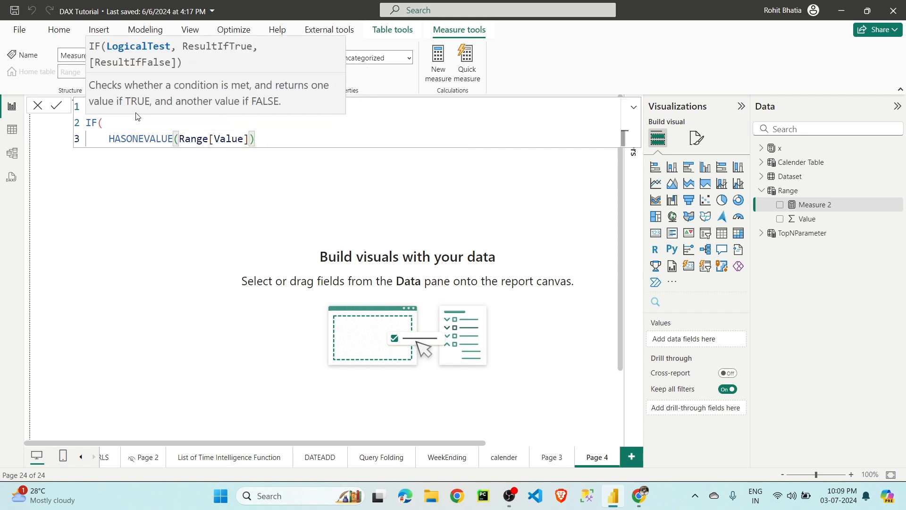
pyautogui.write(',')
pyautogui.hotkey('shift', 'Return')
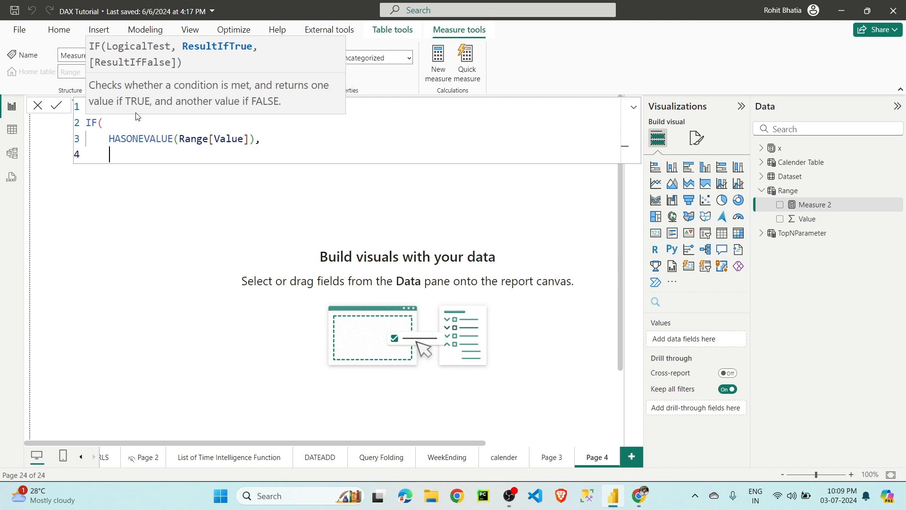
# Enter VALUES(Range[Value]) on the fourth line as the IF function's result when true
pyautogui.write('valu')
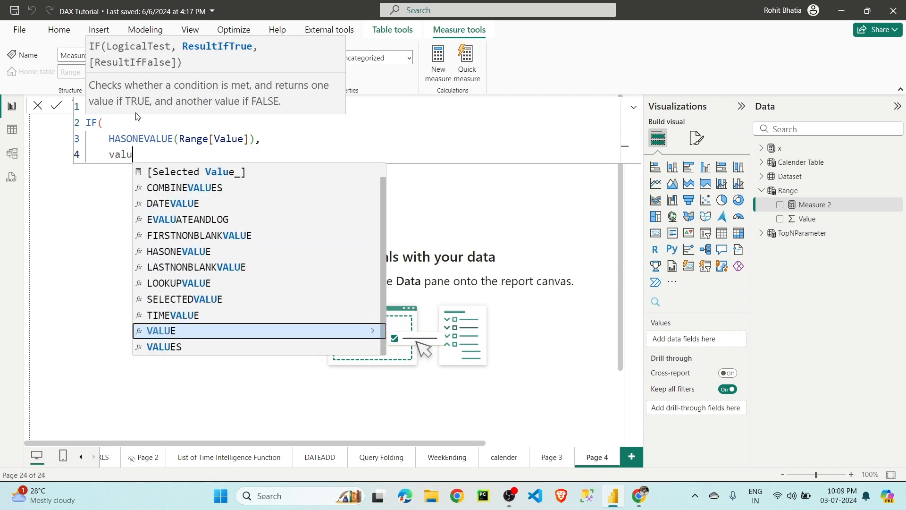
pyautogui.press('Down')
pyautogui.press('Tab')
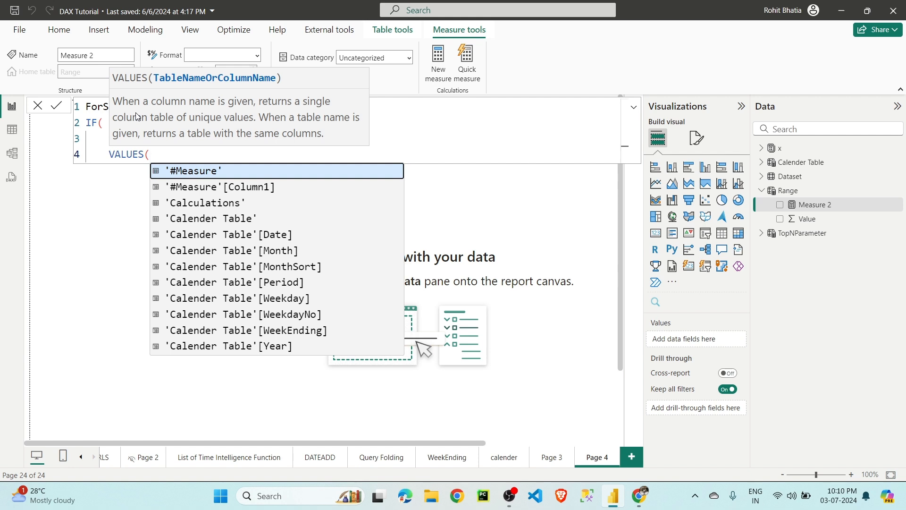
pyautogui.write('range')
pyautogui.press('Down')
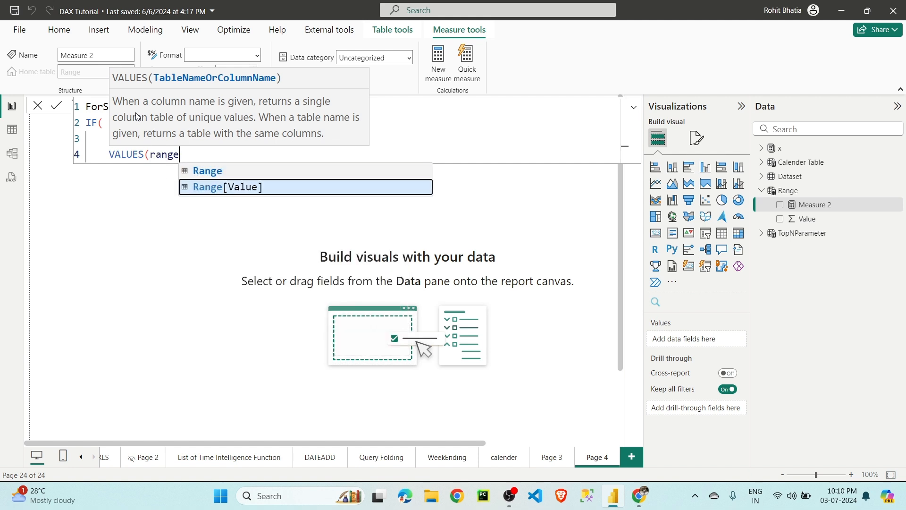
pyautogui.press('Tab')
pyautogui.write(')')
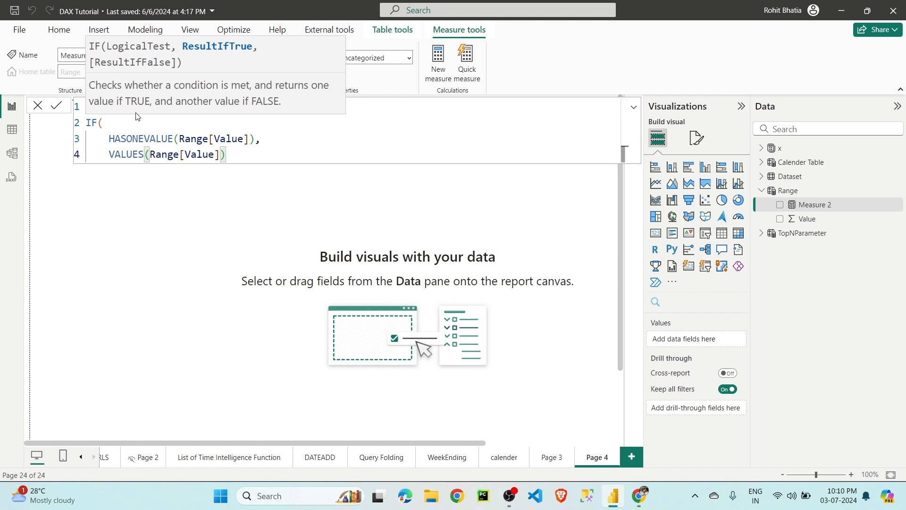
pyautogui.write(',')
pyautogui.hotkey('shift', 'Return')
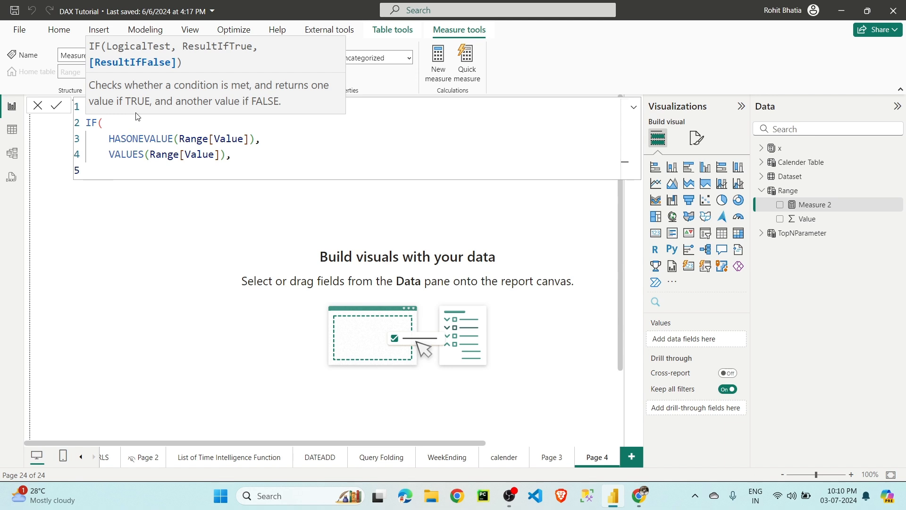
# Set 6 as the IF function's result when false, close the function and commit the ForSelection TopN measure
pyautogui.press('Tab')
pyautogui.write('6)')
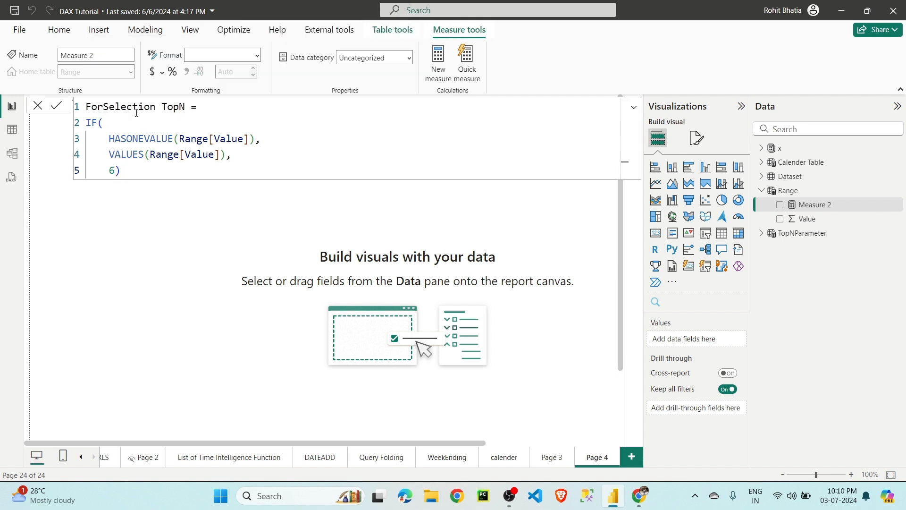
pyautogui.press('Return')
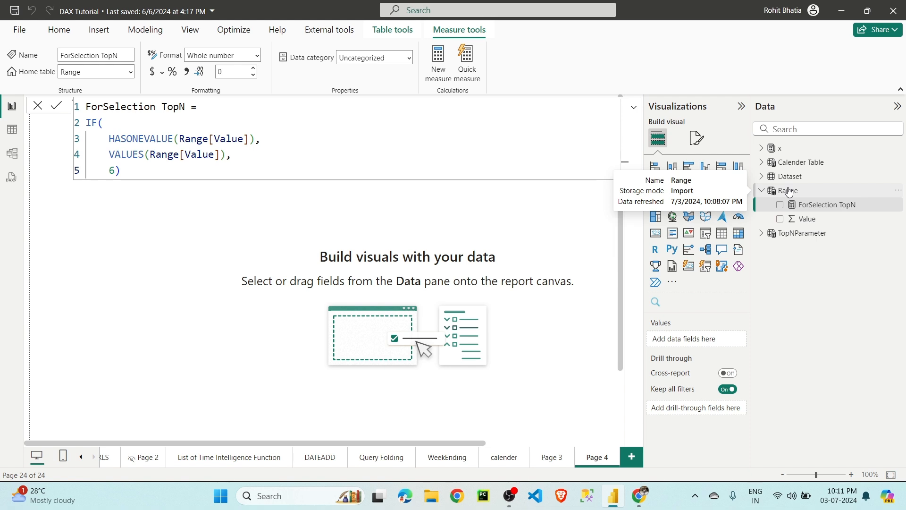
# Review the formula of the Total Sales measure in table x
pyautogui.click(762, 147)
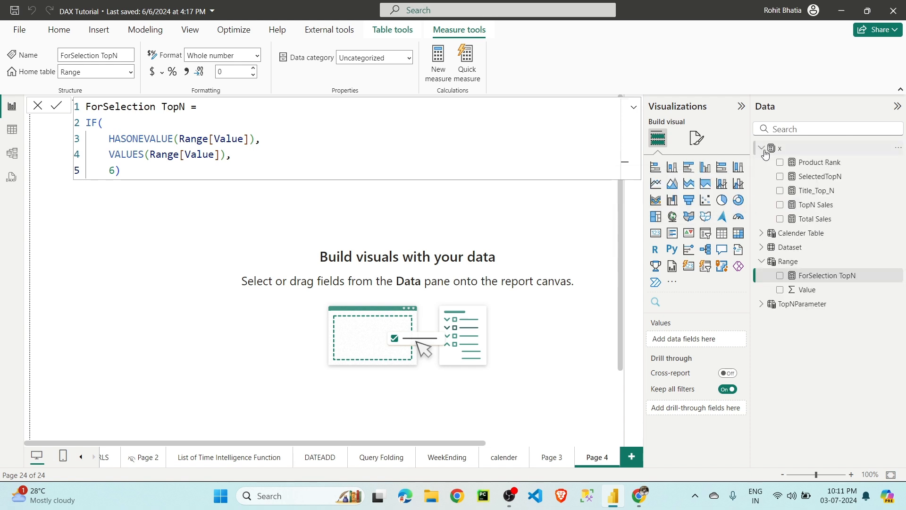
pyautogui.click(816, 218)
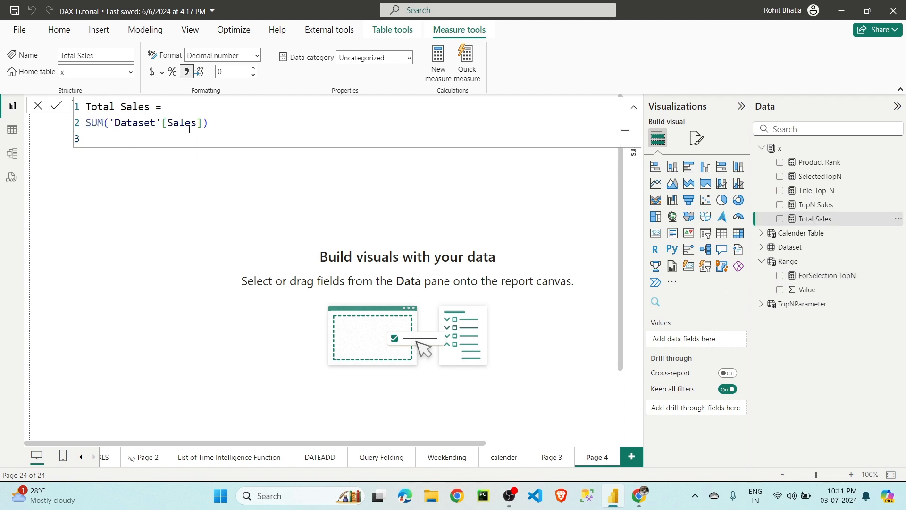
pyautogui.click(762, 147)
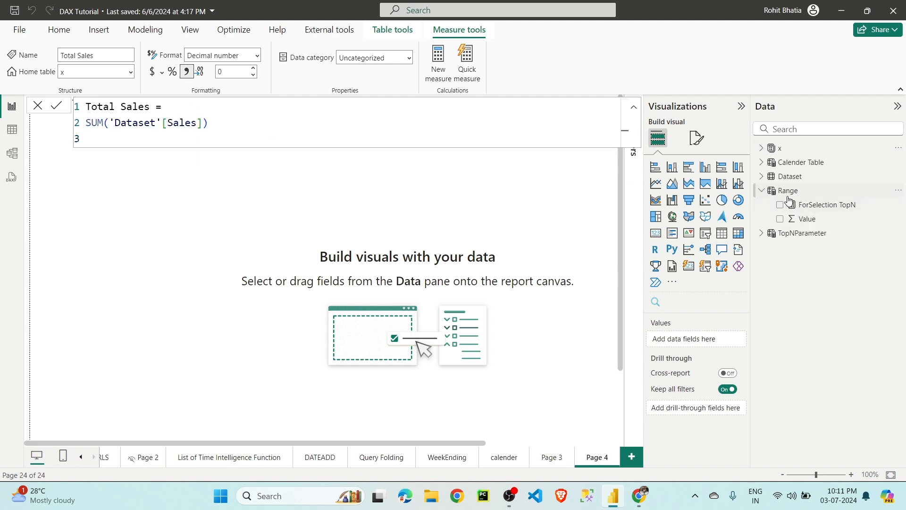
# Create another measure in the Range table named Ranking and start a RANKX function on its second line
pyautogui.rightClick(790, 194)
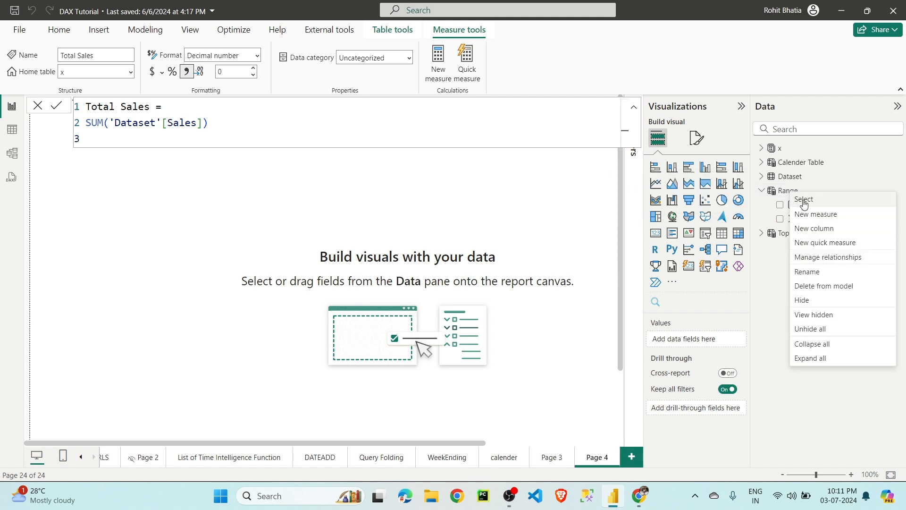
pyautogui.click(818, 214)
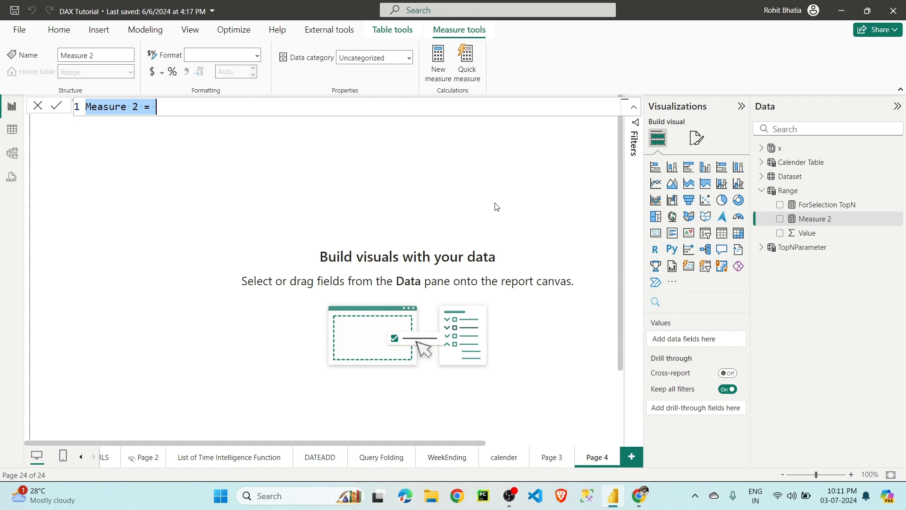
pyautogui.write('Ra')
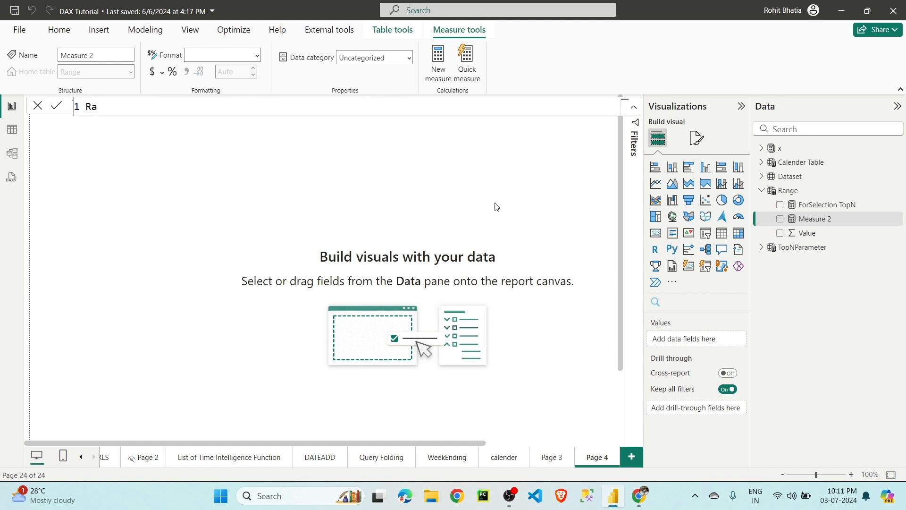
pyautogui.write('nking =')
pyautogui.hotkey('shift', 'Return')
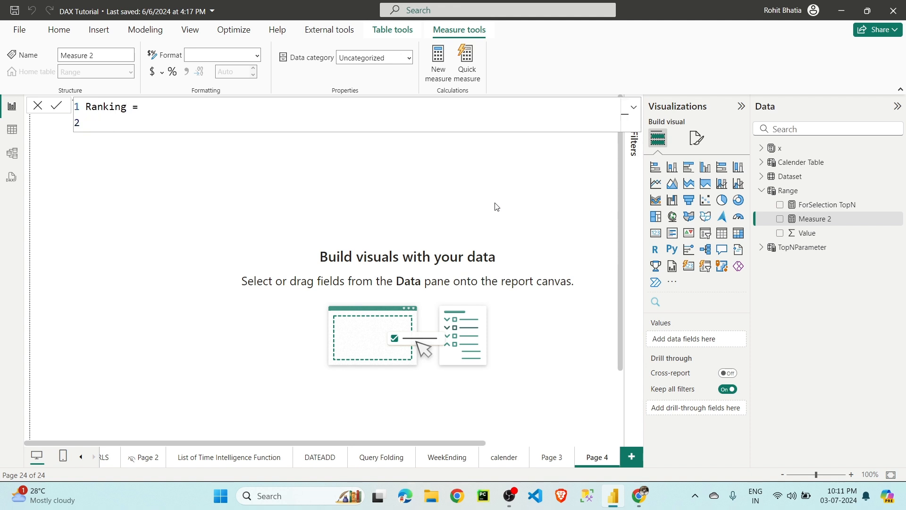
pyautogui.write('rank')
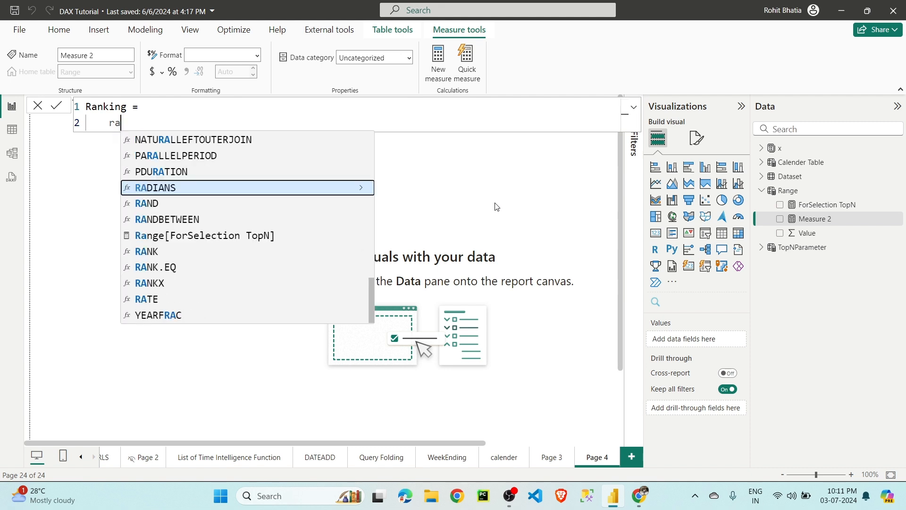
pyautogui.press('Down')
pyautogui.press('Down')
pyautogui.press('Tab')
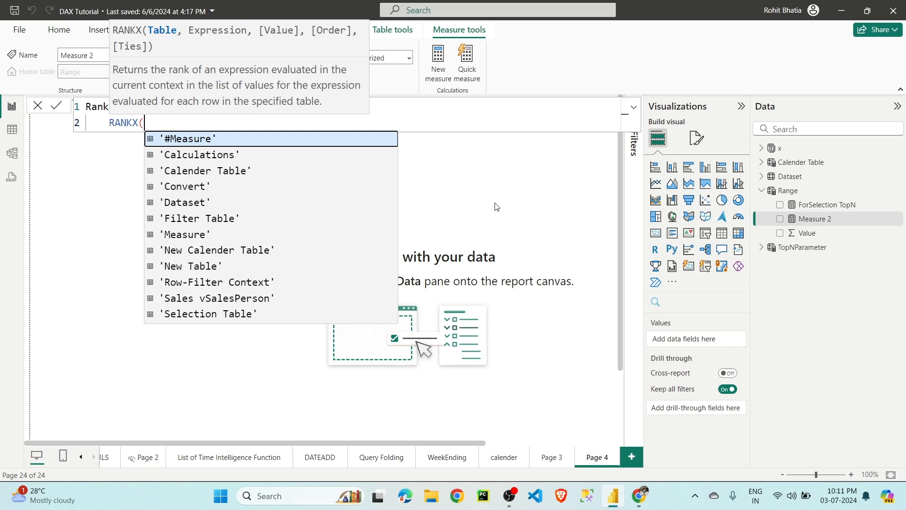
# Enter ALL('Dataset'[Product Name]) as the table argument of the RANKX function
pyautogui.write('al')
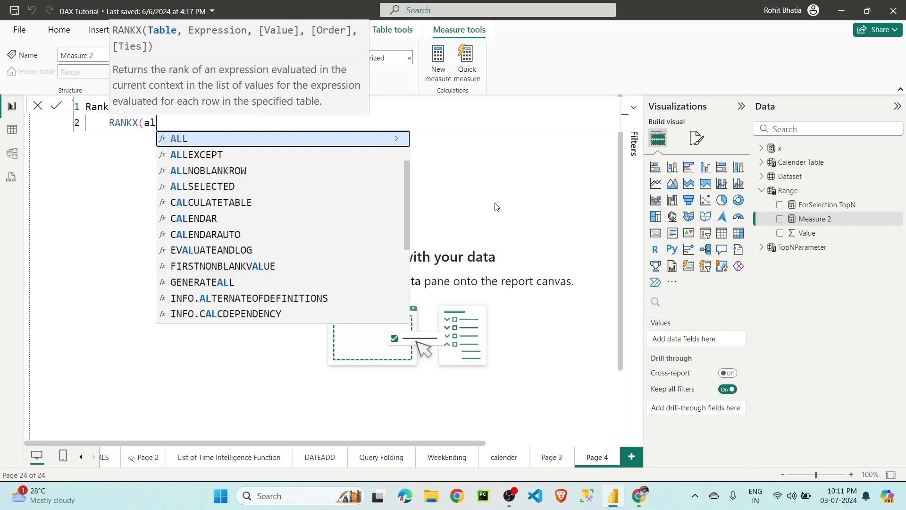
pyautogui.press('Tab')
pyautogui.write('dat')
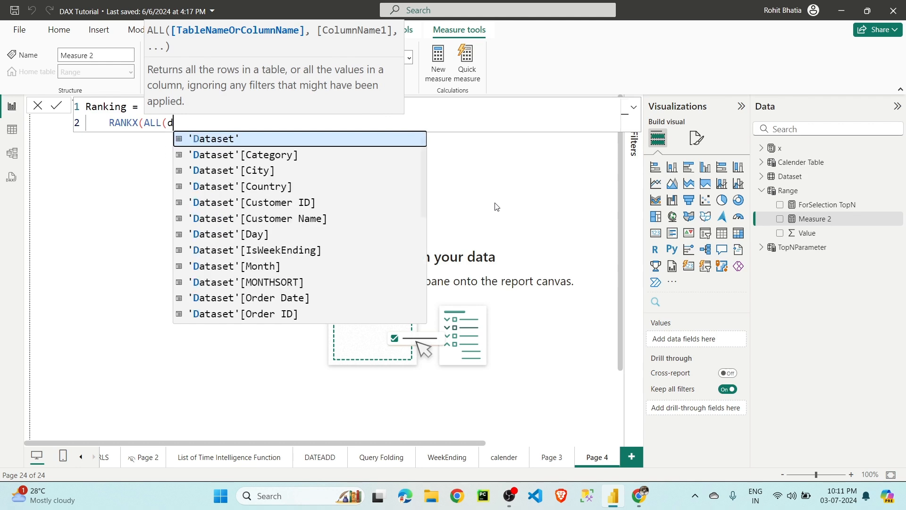
pyautogui.press('Down')
pyautogui.press('Down')
pyautogui.press('Down')
pyautogui.press('Down')
pyautogui.press('Down')
pyautogui.press('Down')
pyautogui.press('Down')
pyautogui.press('Down')
pyautogui.press('Down')
pyautogui.press('Down')
pyautogui.press('Down')
pyautogui.press('Down')
pyautogui.press('Down')
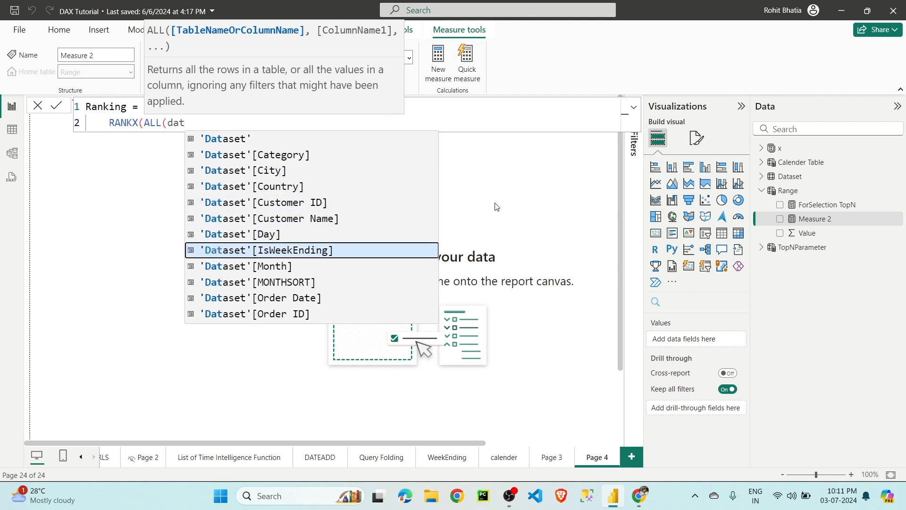
pyautogui.press('Down')
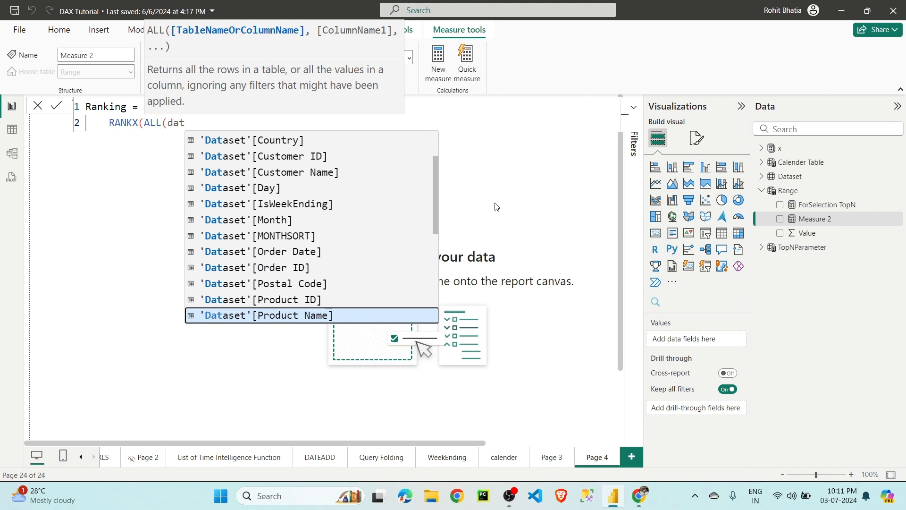
pyautogui.press('Tab')
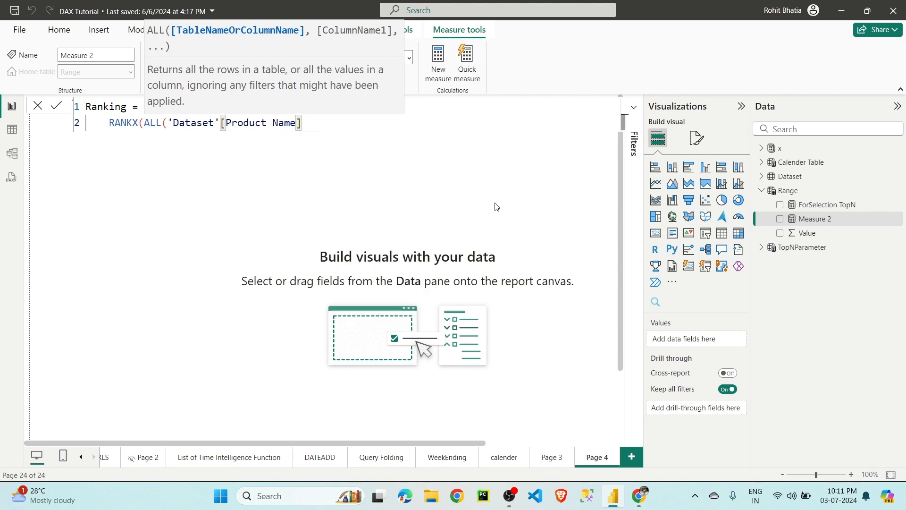
pyautogui.write('),')
# Enter the Total Sales measure as the RANKX function's expression argument on the formula's third line
pyautogui.hotkey('shift', 'Return')
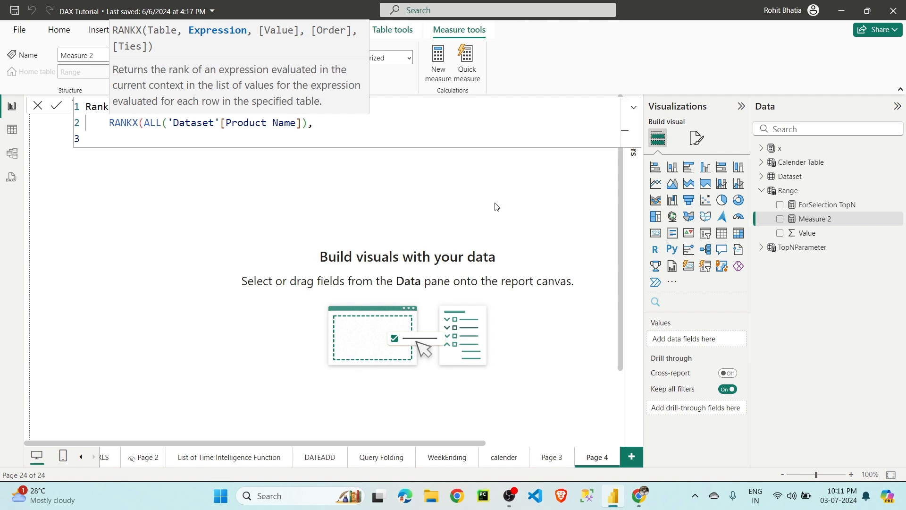
pyautogui.write('[to')
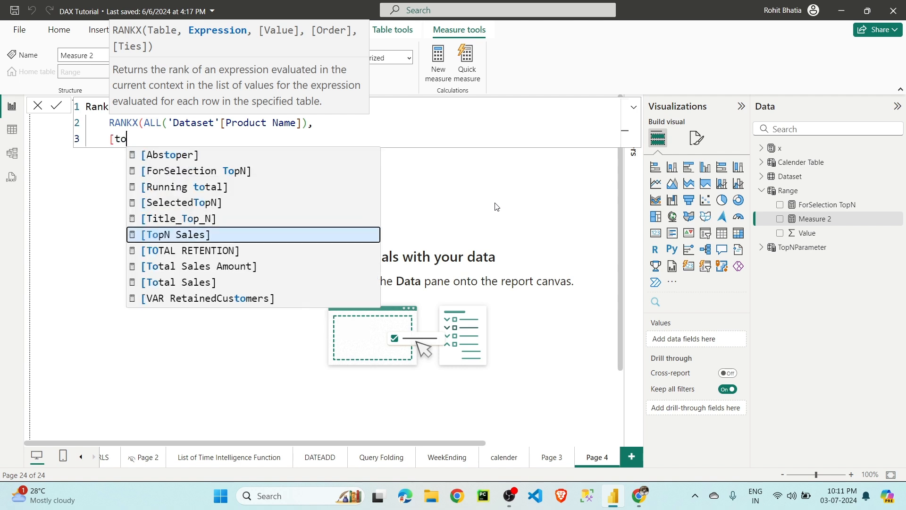
pyautogui.press('Down')
pyautogui.press('Down')
pyautogui.press('Down')
pyautogui.press('Tab')
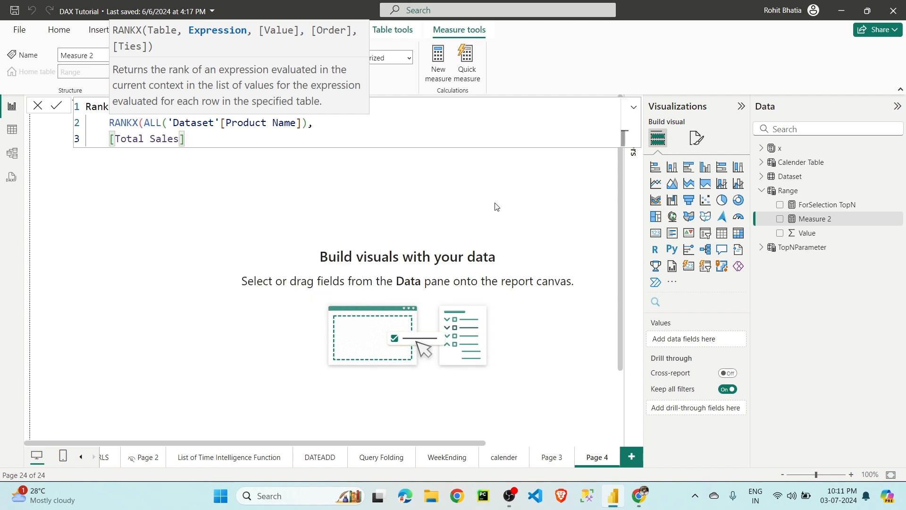
# Leave the RANKX value argument empty, set the order to DESC and ties to Dense, and commit the Ranking measure
pyautogui.write(',')
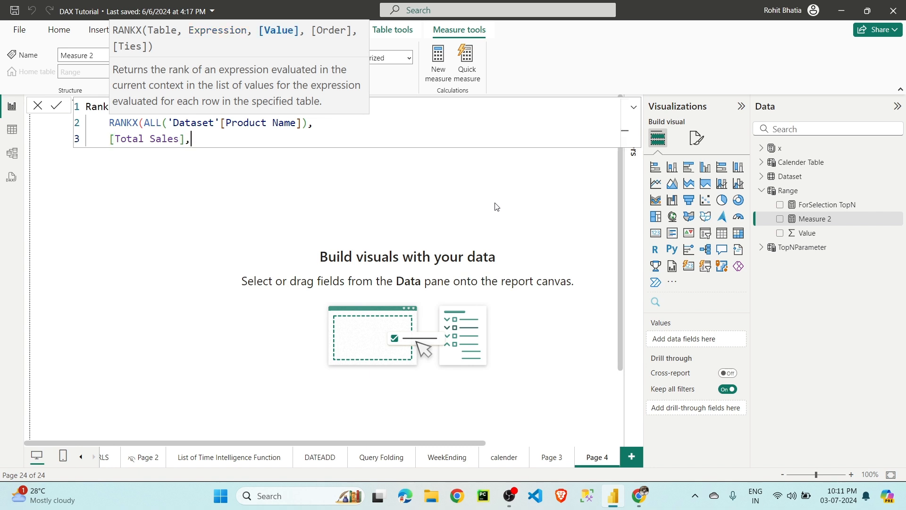
pyautogui.write(',')
pyautogui.press('Down')
pyautogui.press('Tab')
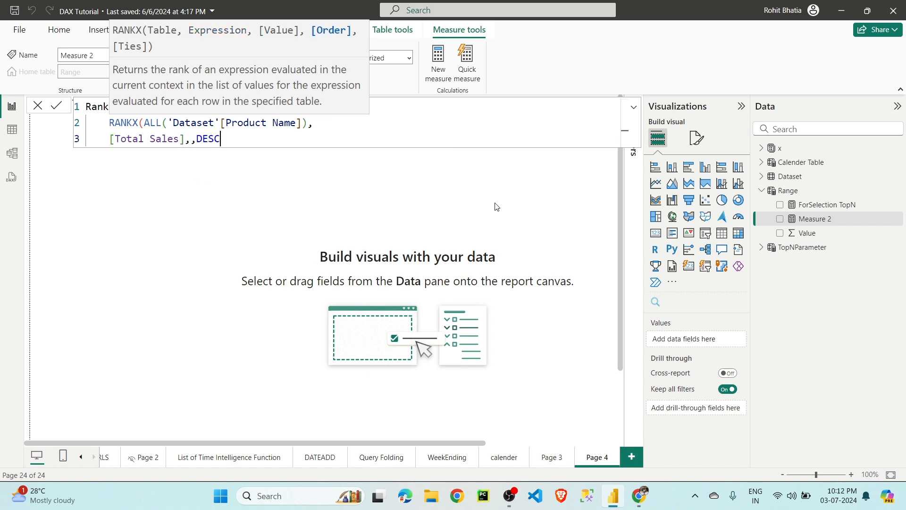
pyautogui.write(',')
pyautogui.press('Tab')
pyautogui.write(')')
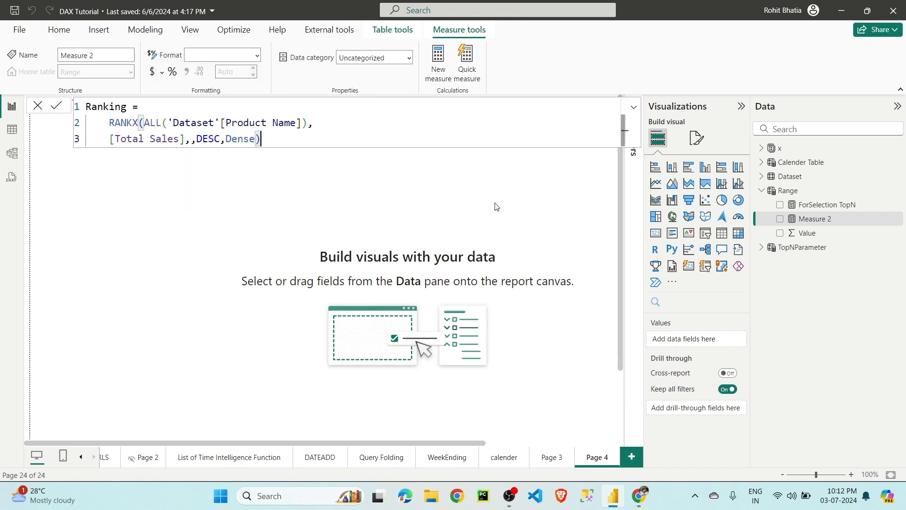
pyautogui.press('Return')
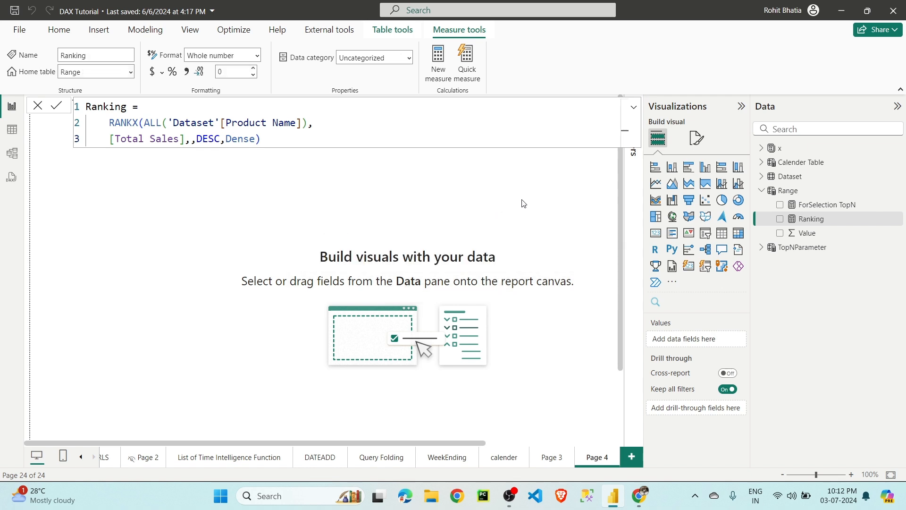
# Insert an enlarged table visual on the report page and move it toward the middle of the canvas
pyautogui.click(412, 207)
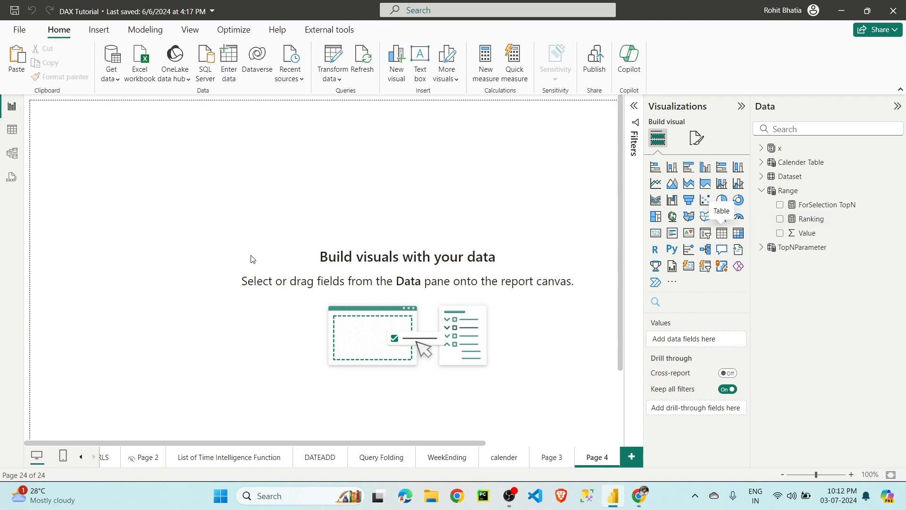
pyautogui.click(721, 233)
pyautogui.moveTo(200, 264); pyautogui.dragTo(392, 368)
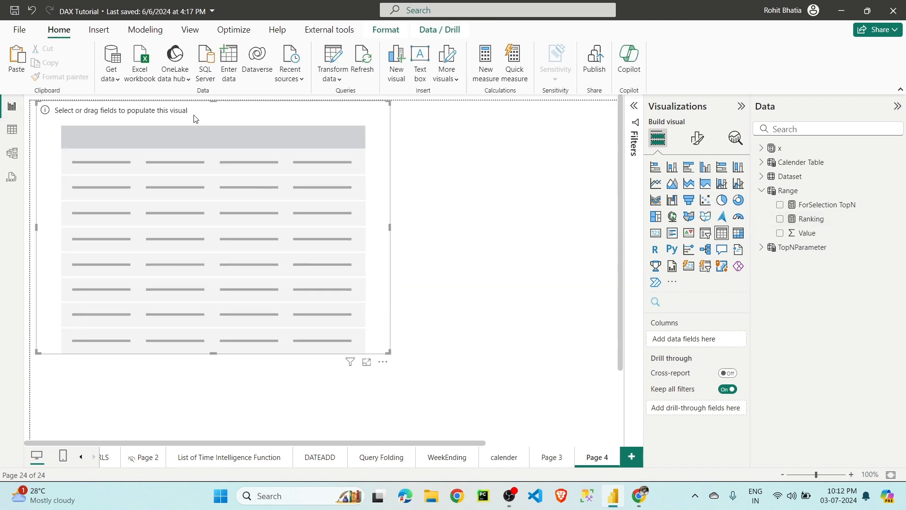
pyautogui.moveTo(194, 118); pyautogui.dragTo(332, 160)
# Add the Product Name field from Dataset to the table visual, widen the visual and shift it toward the canvas's left edge
pyautogui.click(762, 176)
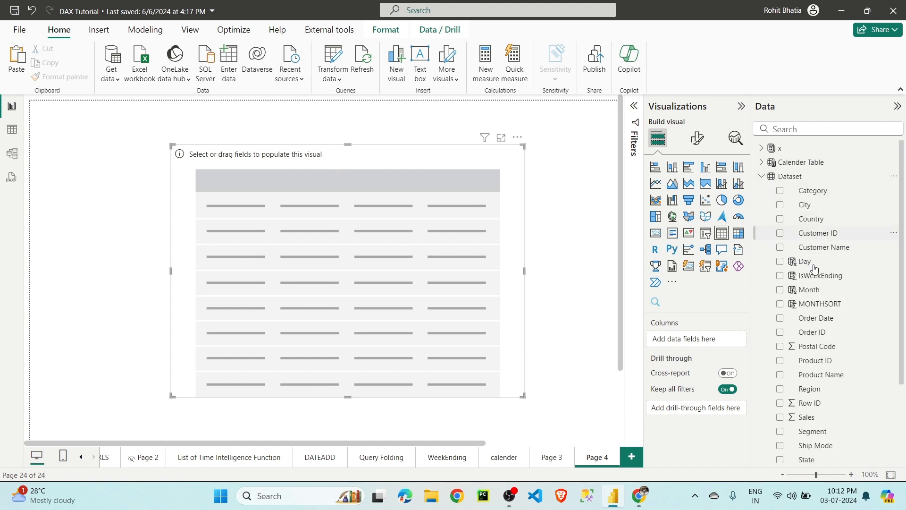
pyautogui.moveTo(821, 377); pyautogui.dragTo(331, 295)
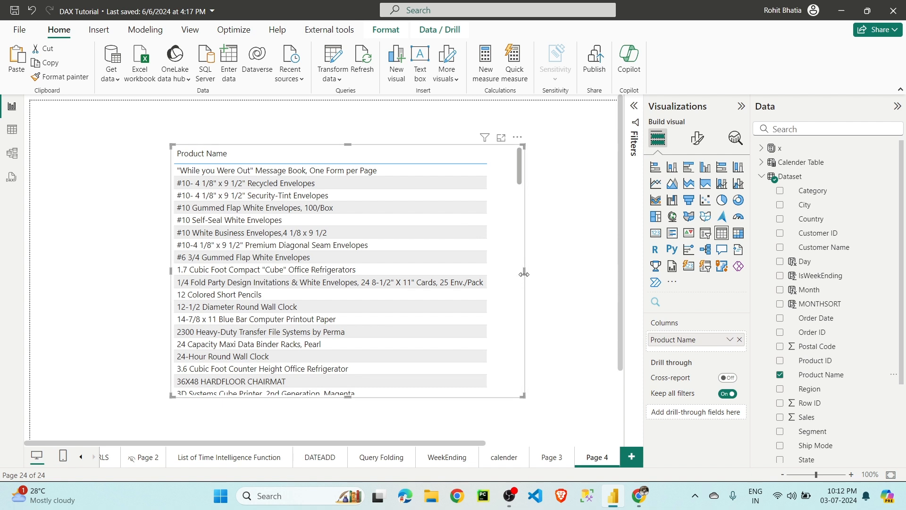
pyautogui.moveTo(524, 271); pyautogui.dragTo(651, 262)
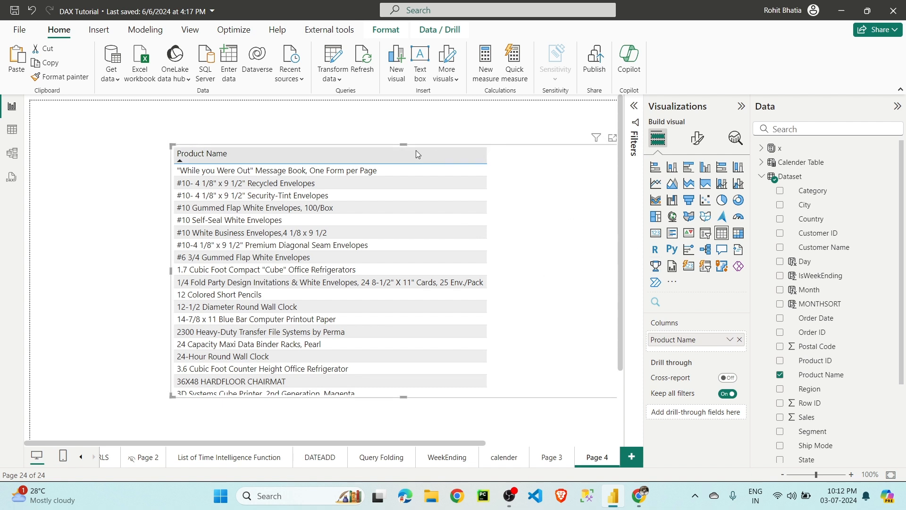
pyautogui.moveTo(514, 150); pyautogui.dragTo(440, 155)
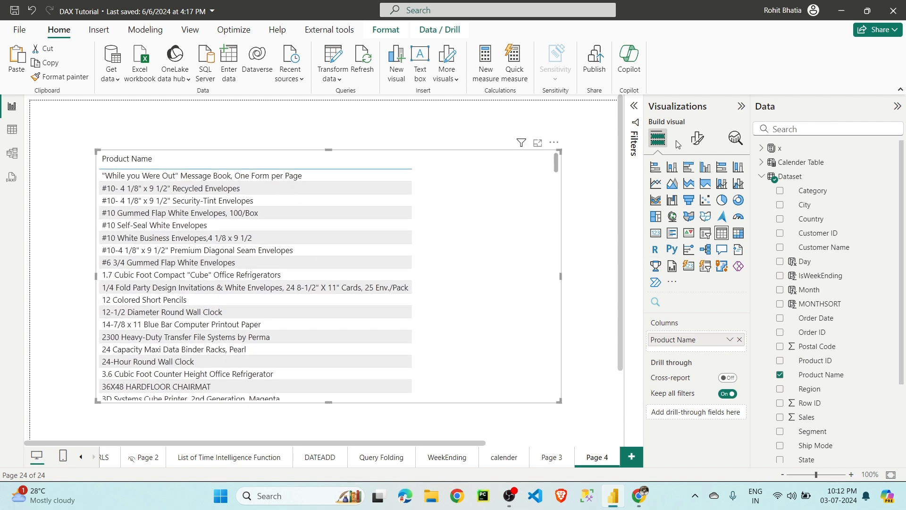
# Add the Total Sales measure from table x and the Ranking measure from Range to the table visual, and widen it slightly
pyautogui.click(762, 176)
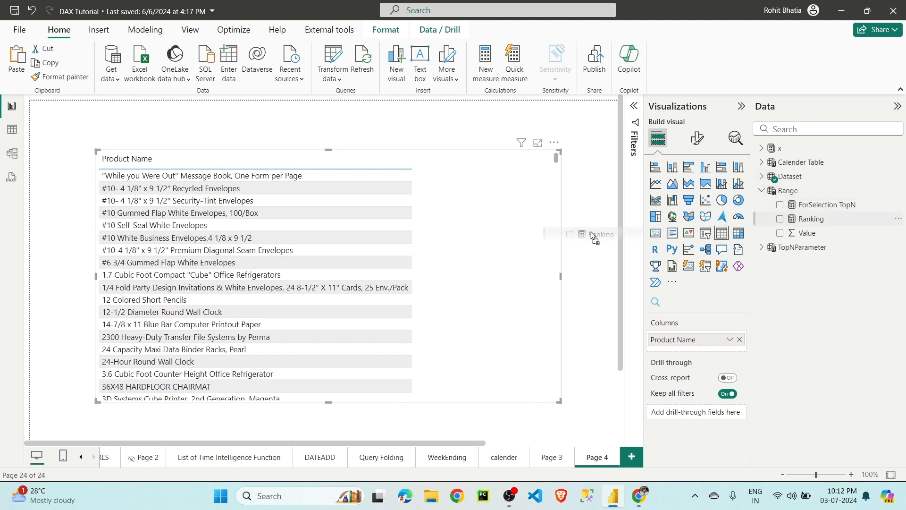
pyautogui.click(761, 148)
pyautogui.click(816, 218)
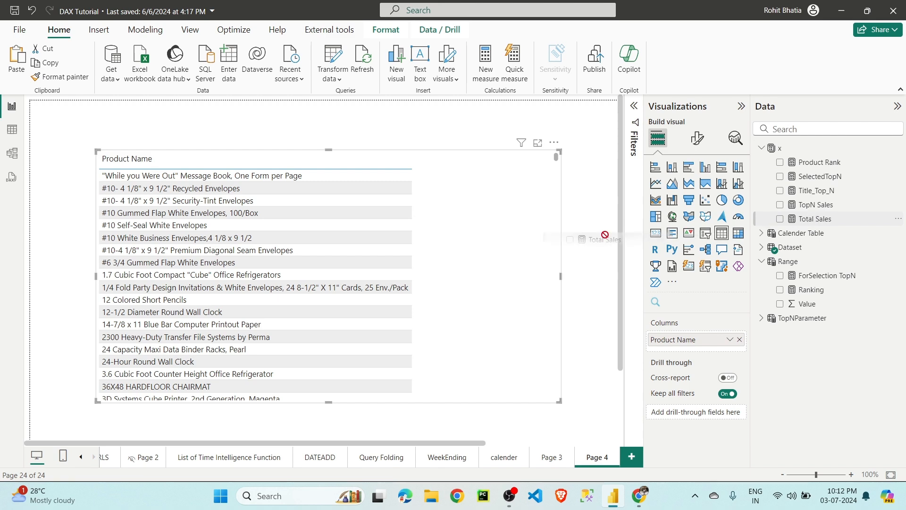
pyautogui.click(426, 162)
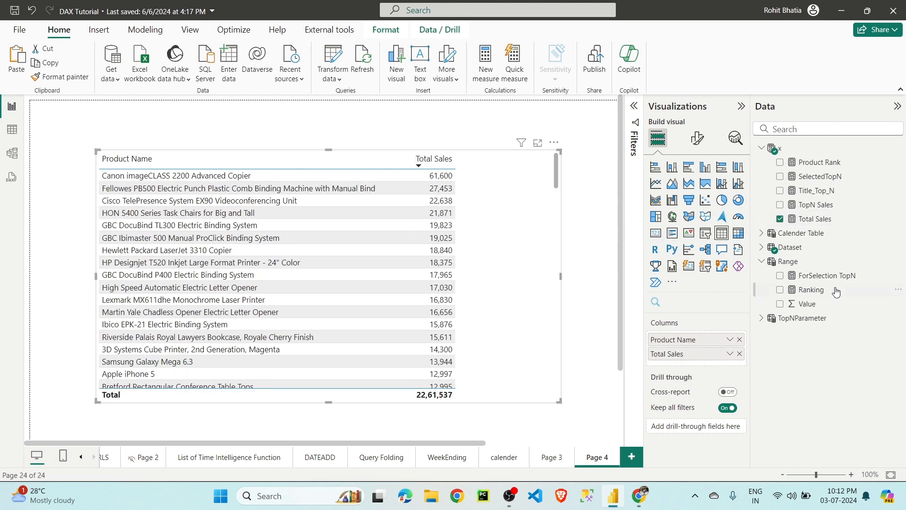
pyautogui.click(763, 150)
pyautogui.moveTo(813, 225); pyautogui.dragTo(505, 226)
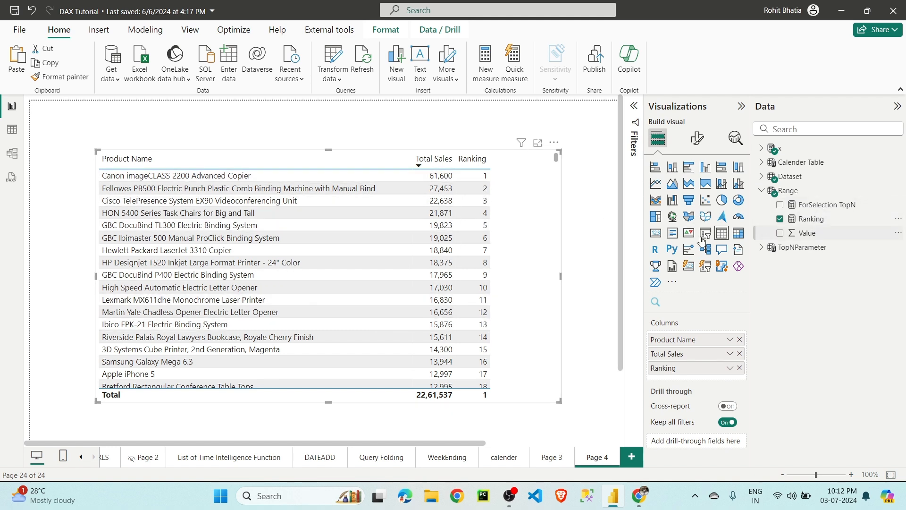
pyautogui.moveTo(561, 276); pyautogui.dragTo(575, 279)
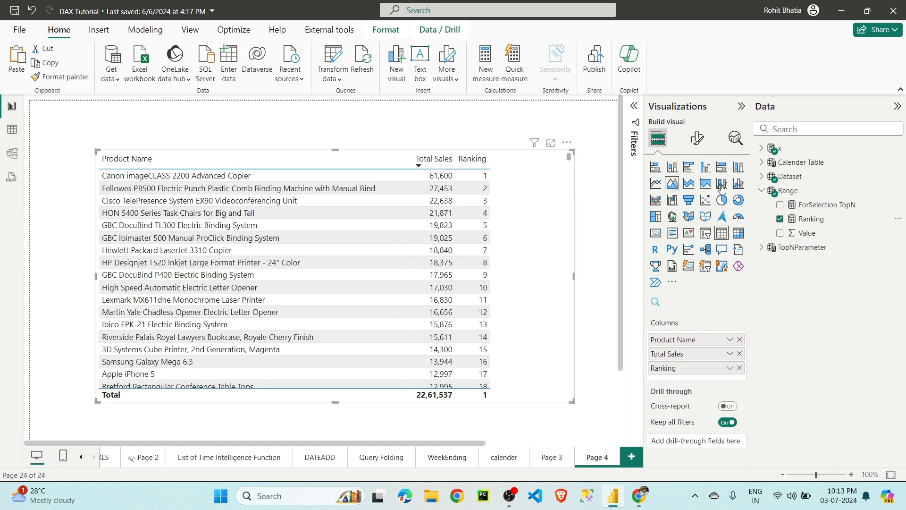
# Create another measure in the Range table named Dynamic Top N and start a CALCULATE function on its second line
pyautogui.rightClick(783, 192)
pyautogui.click(813, 213)
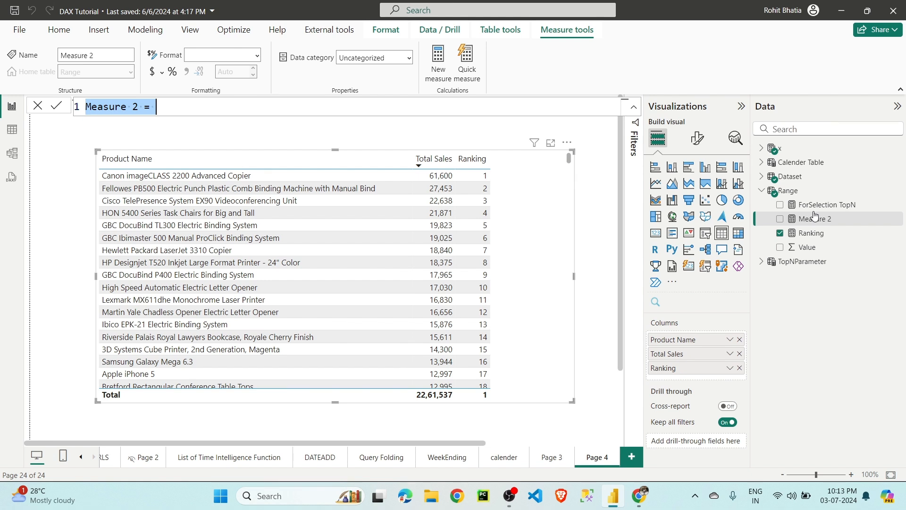
pyautogui.write('Dyna')
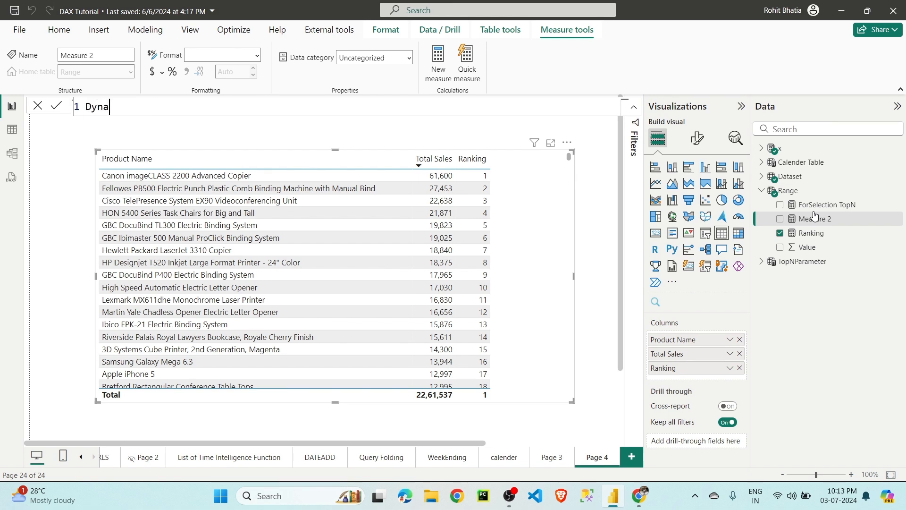
pyautogui.write('mic Top N =')
pyautogui.hotkey('shift', 'Return')
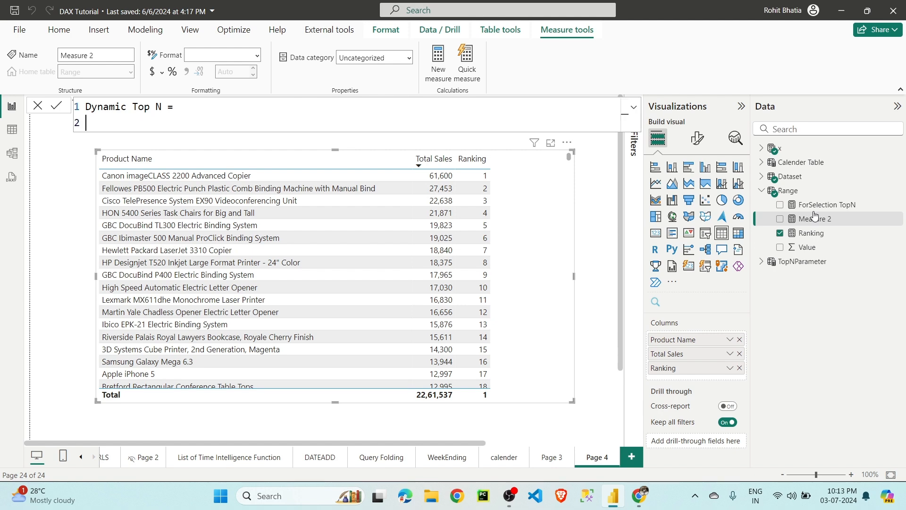
pyautogui.press('Tab')
pyautogui.write('CALCULATE(')
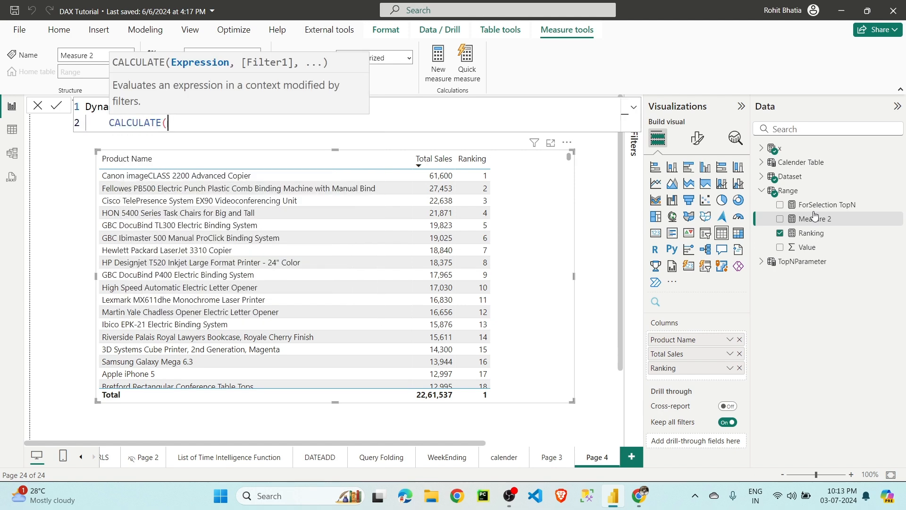
# Enter the Total Sales measure as the CALCULATE function's expression on the third line
pyautogui.hotkey('shift', 'Return')
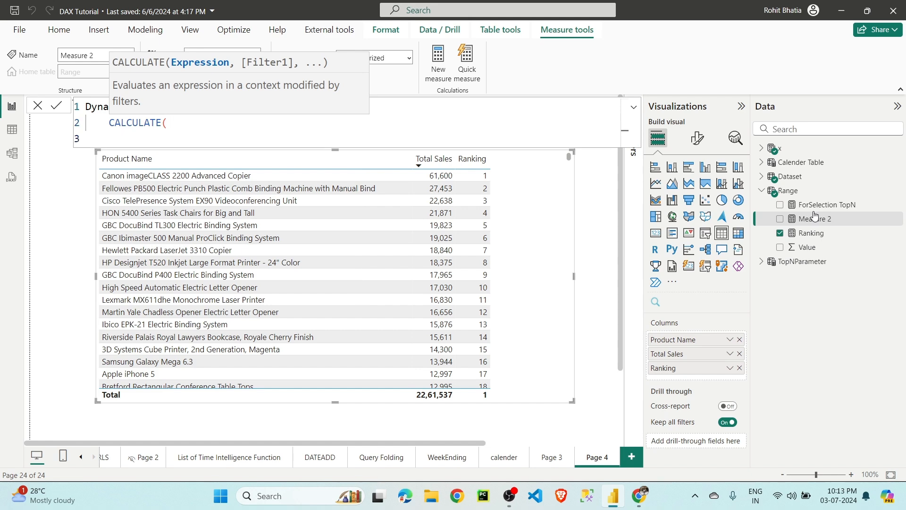
pyautogui.write('[to')
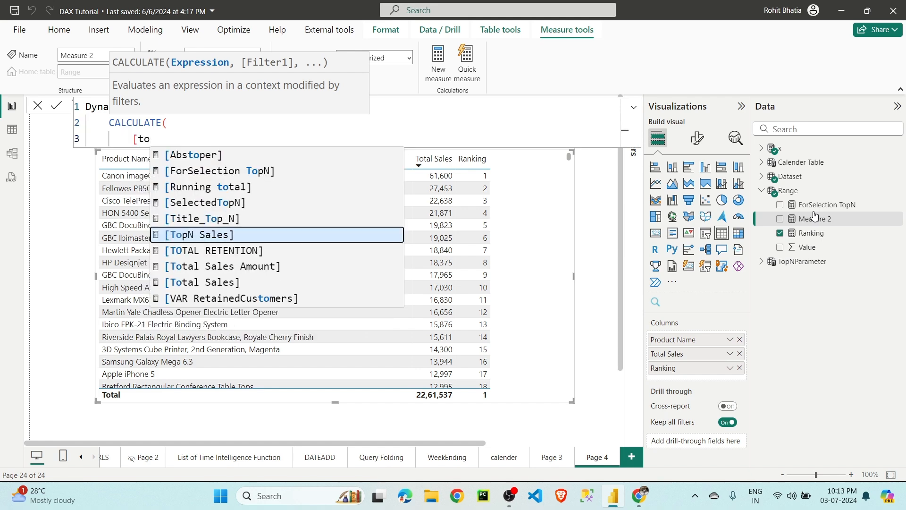
pyautogui.press('Down')
pyautogui.press('Down')
pyautogui.press('Down')
pyautogui.press('Tab')
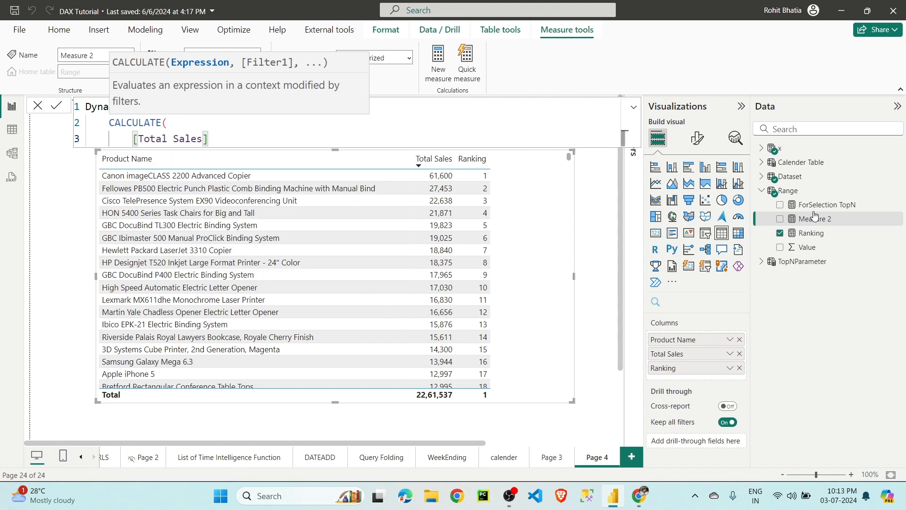
# Start a FILTER function on the fourth line as the CALCULATE function's filter argument
pyautogui.write(',')
pyautogui.hotkey('shift', 'Return')
pyautogui.write('fil')
pyautogui.press('Tab')
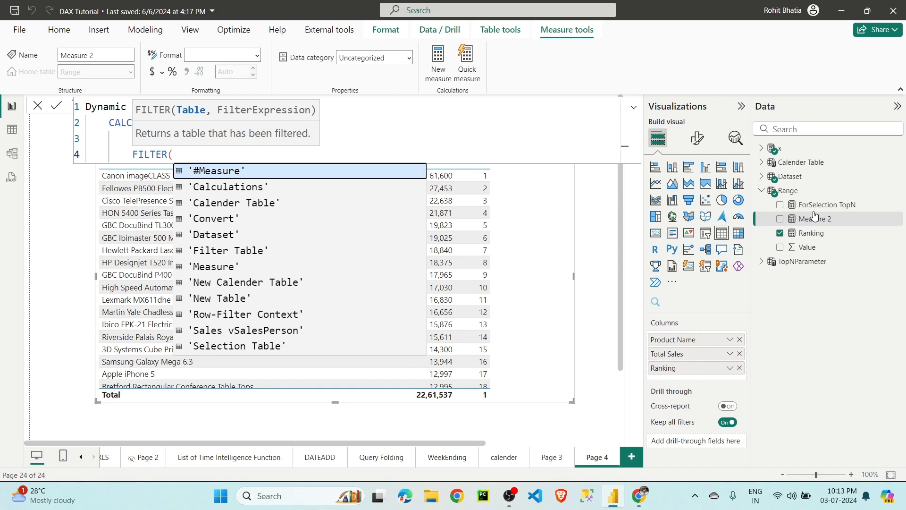
# Enter VALUES('Dataset'[Product Name]) on the fifth line as the FILTER function's table argument
pyautogui.hotkey('shift', 'Return')
pyautogui.write('value')
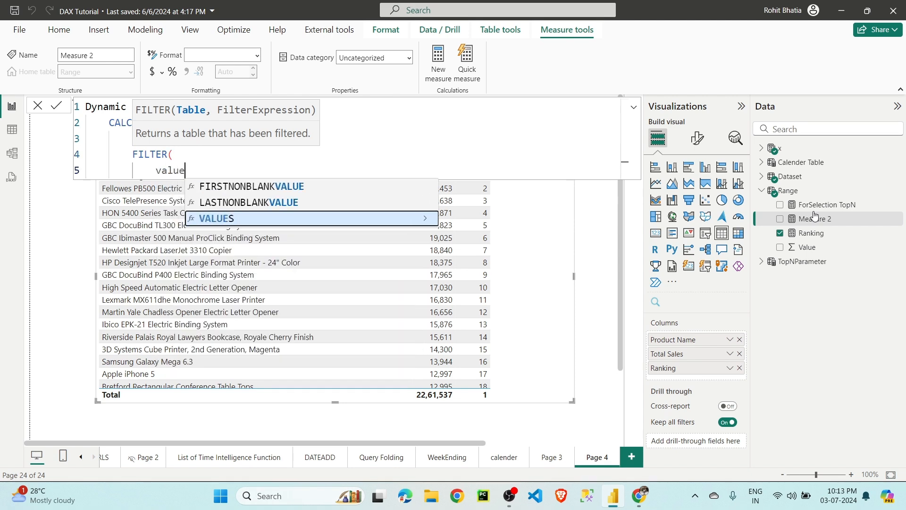
pyautogui.press('Tab')
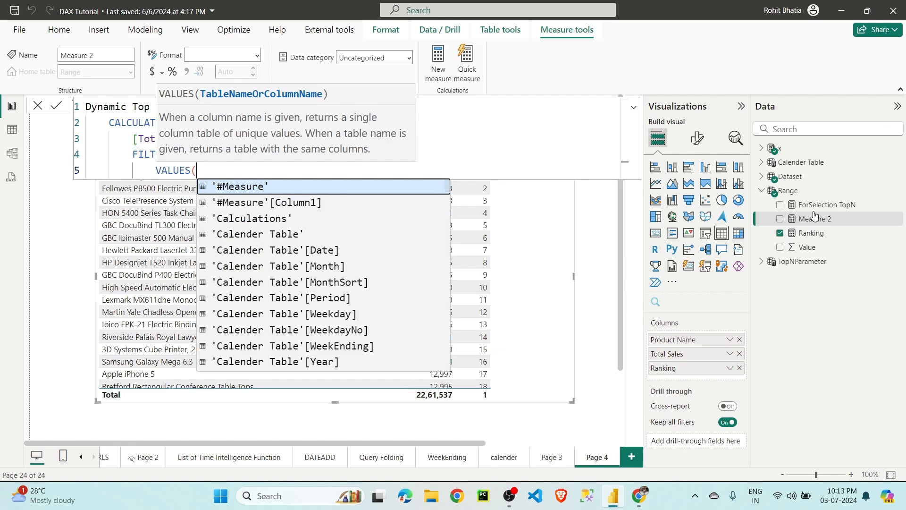
pyautogui.write('data')
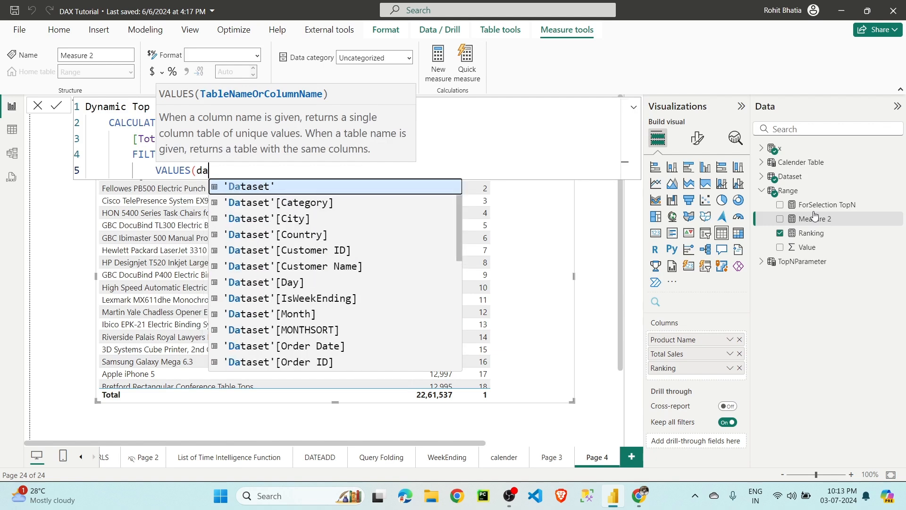
pyautogui.press('Down')
pyautogui.press('Down')
pyautogui.press('Down')
pyautogui.press('Down')
pyautogui.press('Down')
pyautogui.press('Down')
pyautogui.press('Down')
pyautogui.press('Down')
pyautogui.press('Down')
pyautogui.press('Down')
pyautogui.press('Down')
pyautogui.press('Down')
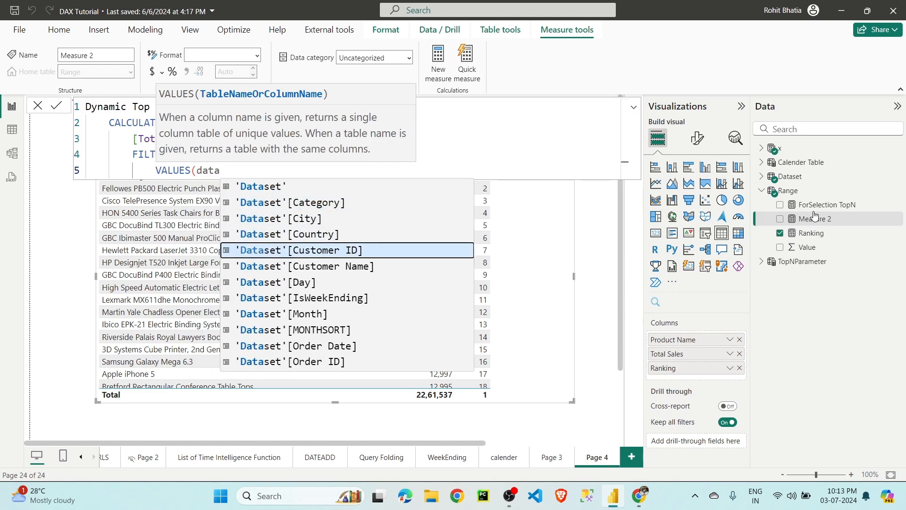
pyautogui.press('Down')
pyautogui.press('Down')
pyautogui.press('Down')
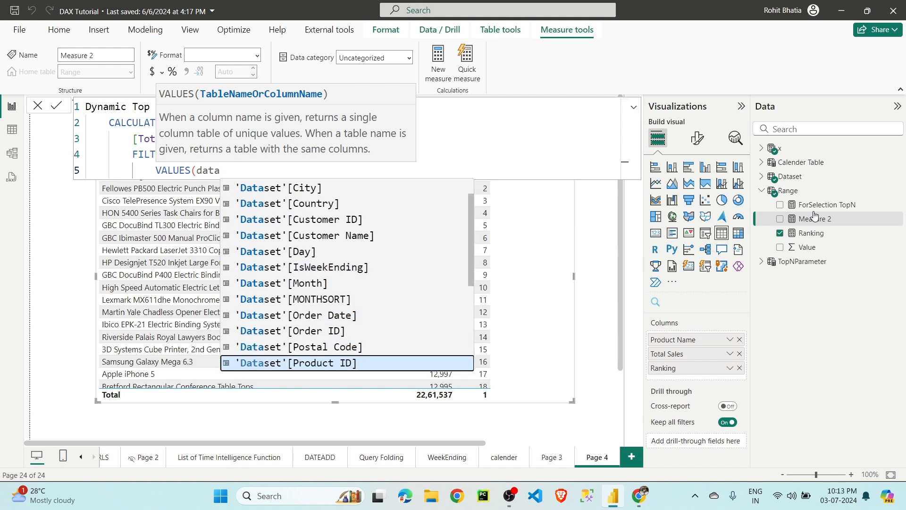
pyautogui.press('Up')
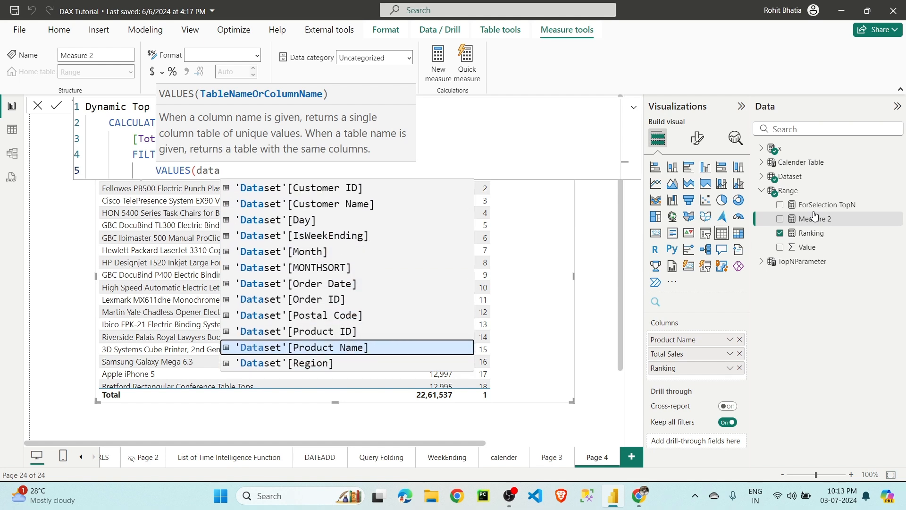
pyautogui.press('Tab')
pyautogui.write(')')
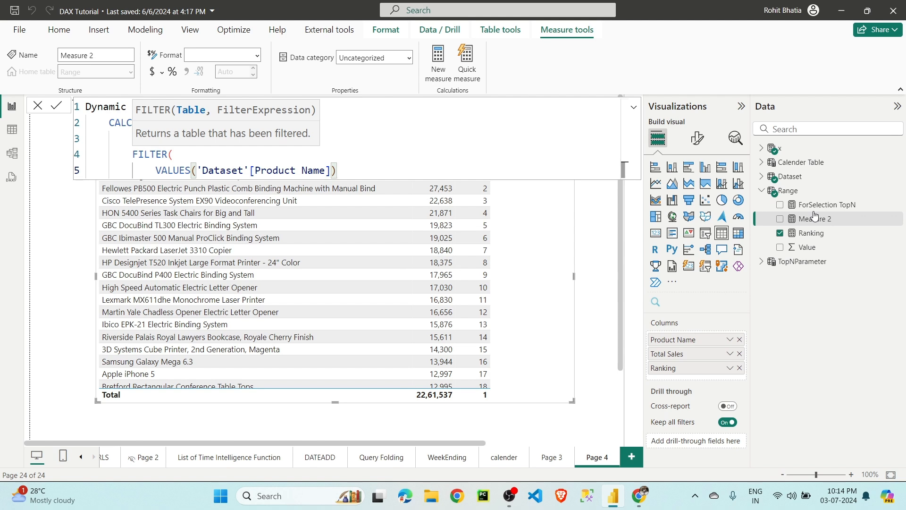
# Start the FILTER function's condition on the sixth line with the Ranking measure
pyautogui.write(',')
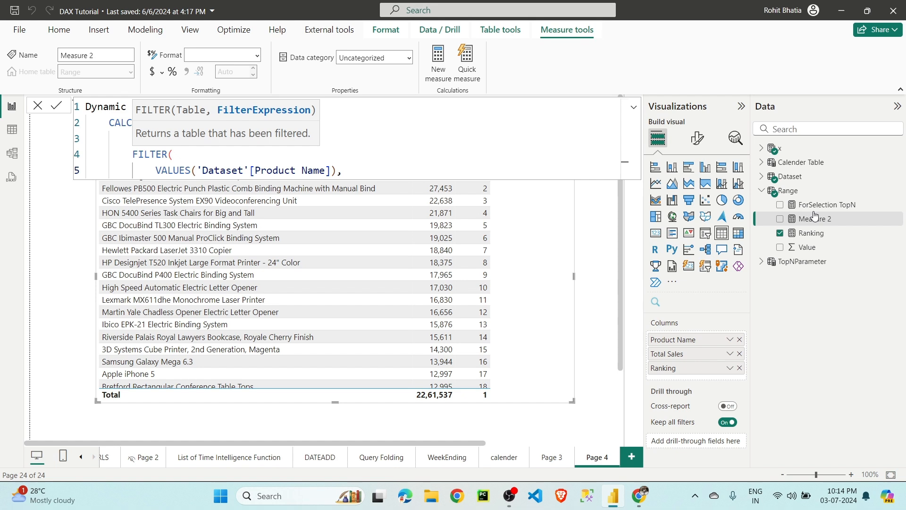
pyautogui.hotkey('shift', 'Return')
pyautogui.write('[pr')
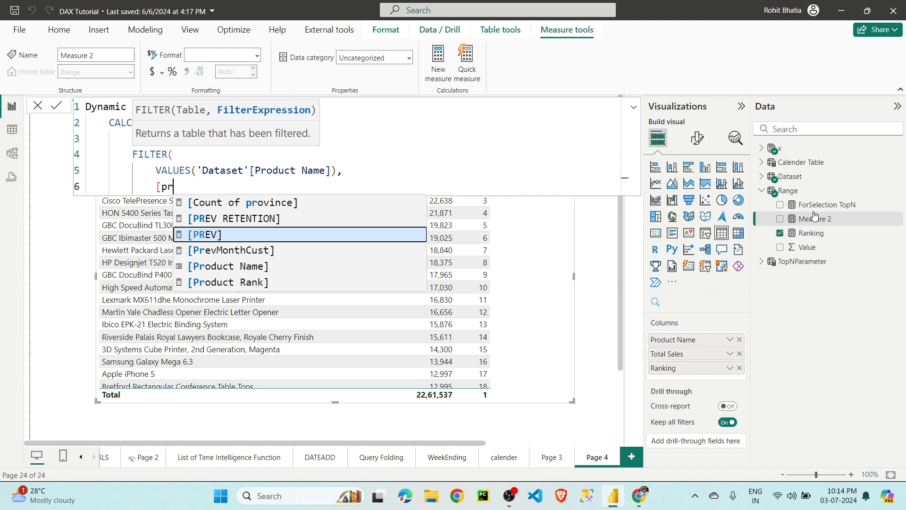
pyautogui.press('BackSpace')
pyautogui.press('BackSpace')
pyautogui.write('rank')
pyautogui.press('Tab')
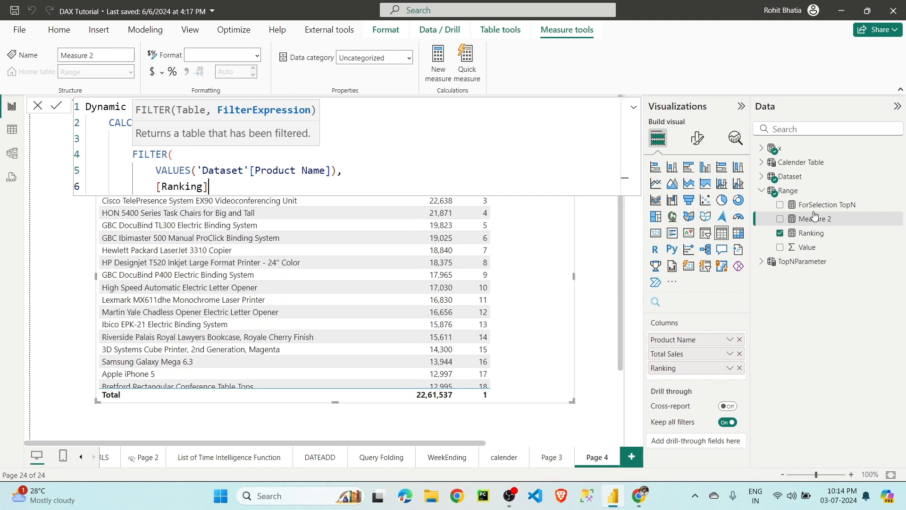
# Complete the filter condition so Ranking is less than or equal to the ForSelection TopN measure, and start a seventh line
pyautogui.write('< =')
pyautogui.press('BackSpace')
pyautogui.press('BackSpace')
pyautogui.press('BackSpace')
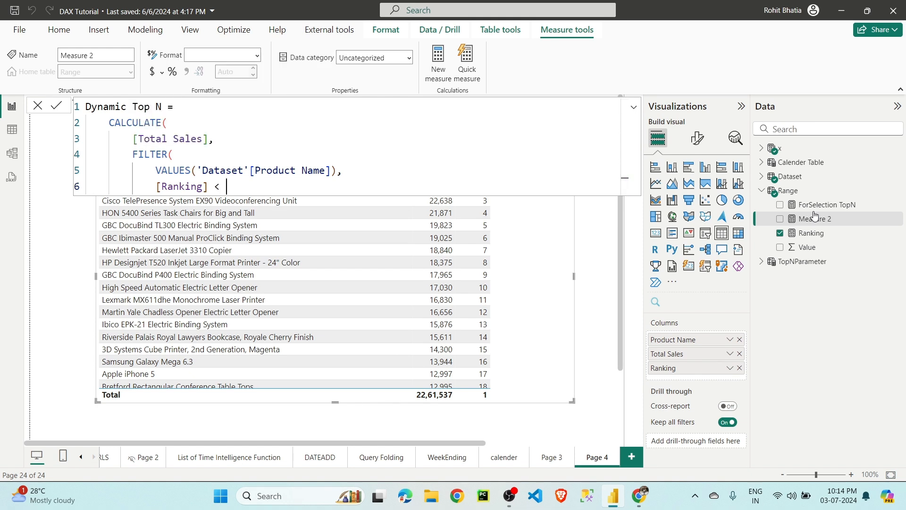
pyautogui.write('= [for')
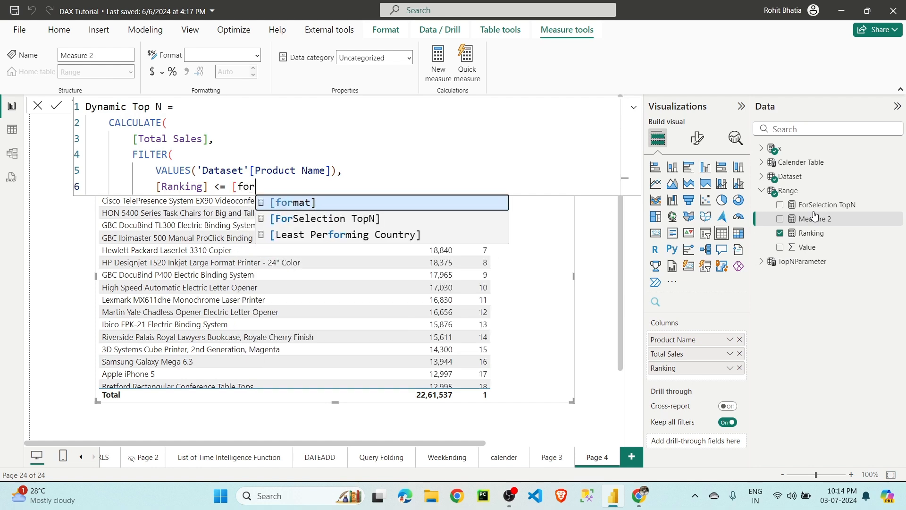
pyautogui.press('Tab')
pyautogui.press('BackSpace')
pyautogui.press('BackSpace')
pyautogui.press('BackSpace')
pyautogui.press('BackSpace')
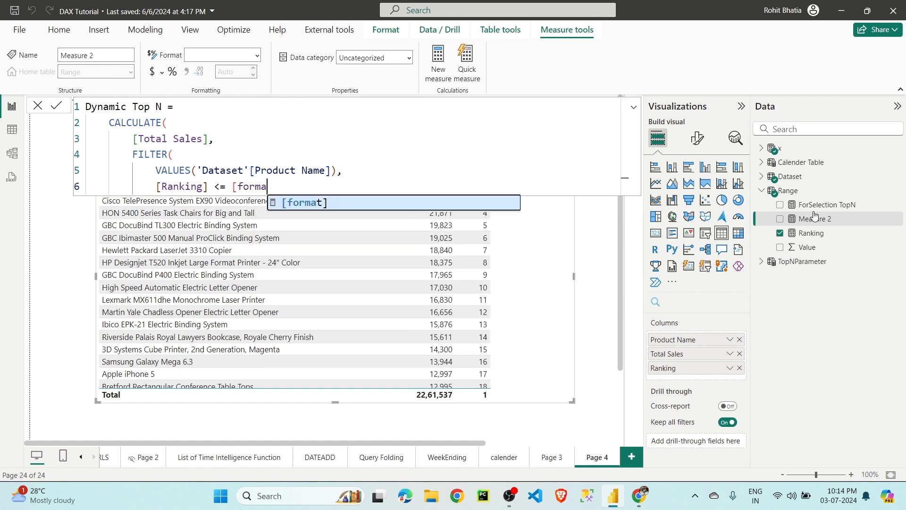
pyautogui.press('BackSpace')
pyautogui.press('Down')
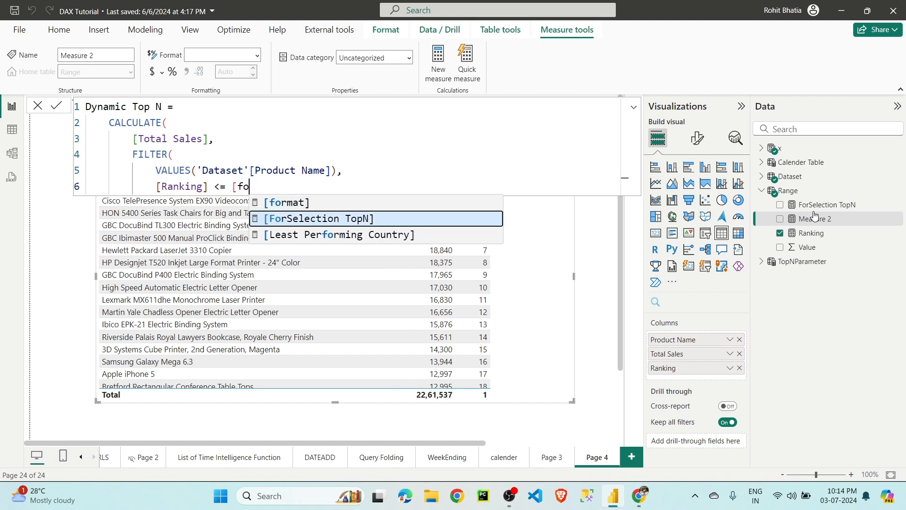
pyautogui.press('Tab')
pyautogui.hotkey('shift', 'Return')
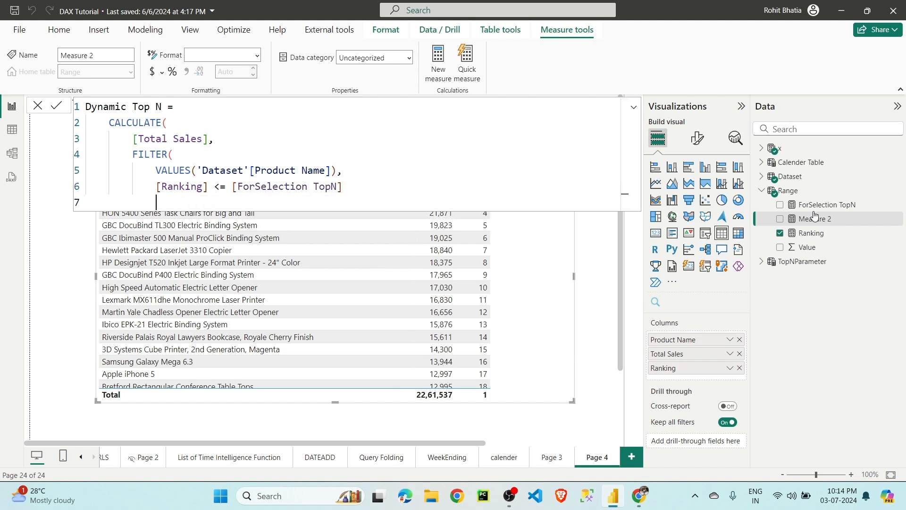
# Close the FILTER and CALCULATE functions, commit the Dynamic Top N measure and close its formula
pyautogui.write('))')
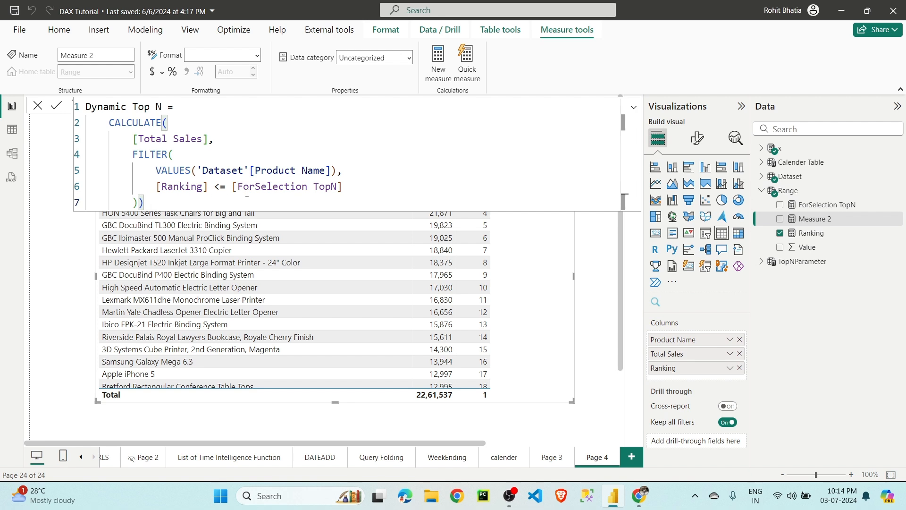
pyautogui.moveTo(355, 191); pyautogui.dragTo(98, 106)
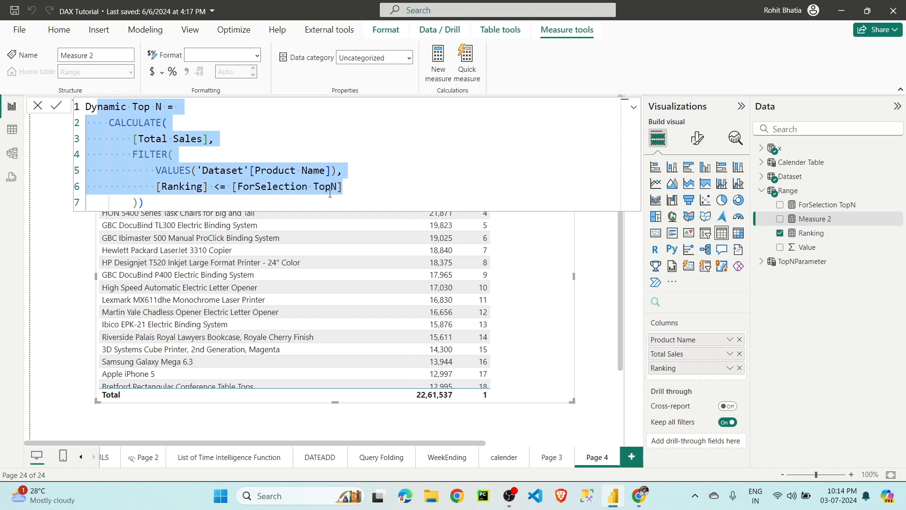
pyautogui.click(354, 191)
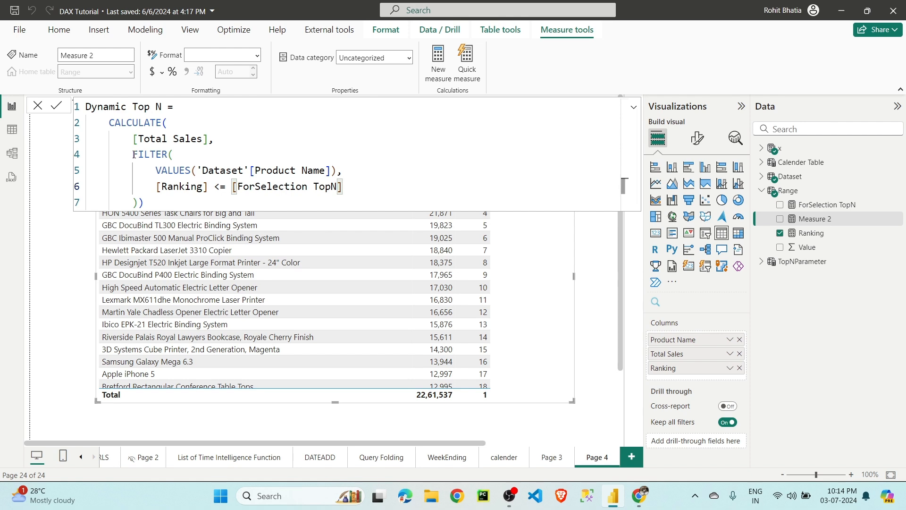
pyautogui.moveTo(133, 155); pyautogui.dragTo(139, 202)
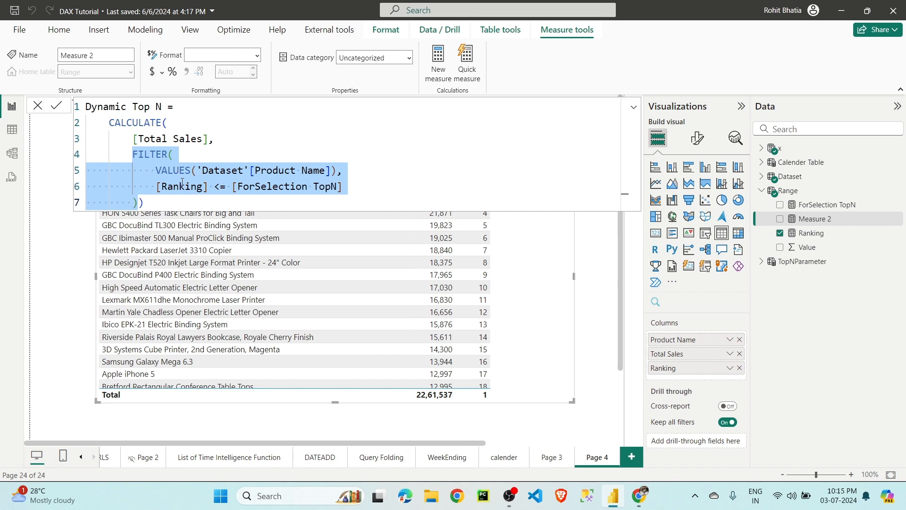
pyautogui.click(151, 202)
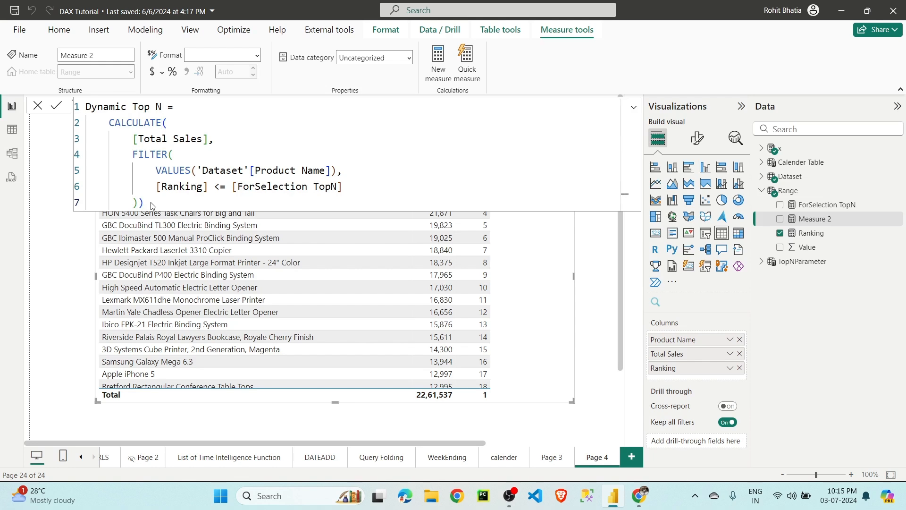
pyautogui.press('Return')
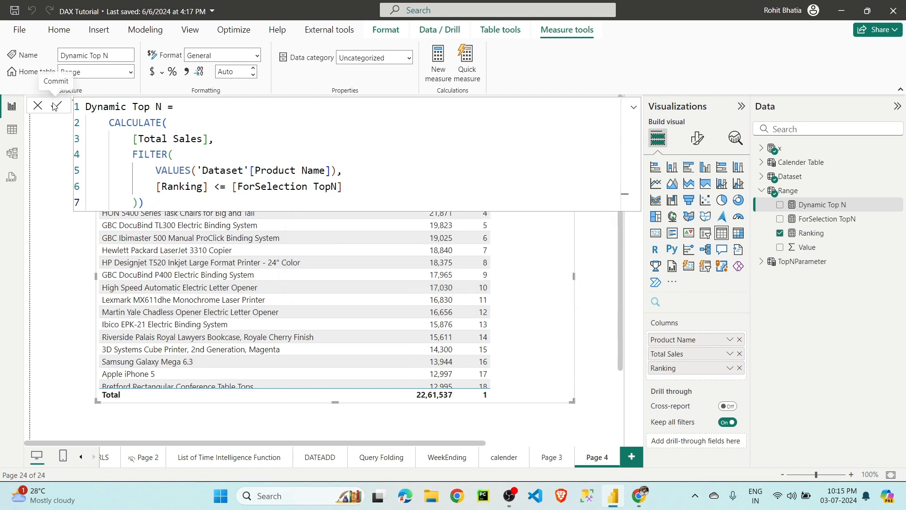
pyautogui.click(38, 106)
# Add Dynamic Top N to the product table and format it with 0 decimal places and a thousands separator
pyautogui.moveTo(838, 204); pyautogui.dragTo(617, 277)
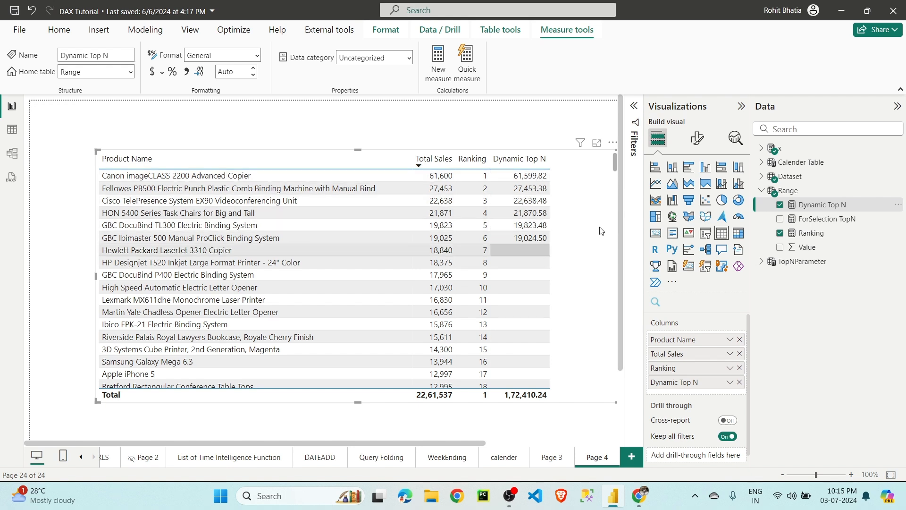
pyautogui.click(239, 71)
pyautogui.press('BackSpace')
pyautogui.press('BackSpace')
pyautogui.press('BackSpace')
pyautogui.press('BackSpace')
pyautogui.write('0')
pyautogui.press('Return')
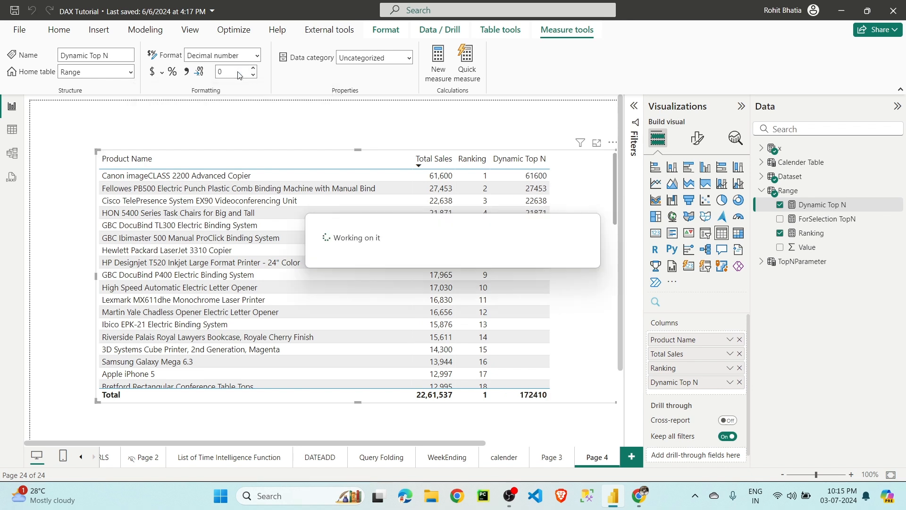
pyautogui.click(188, 72)
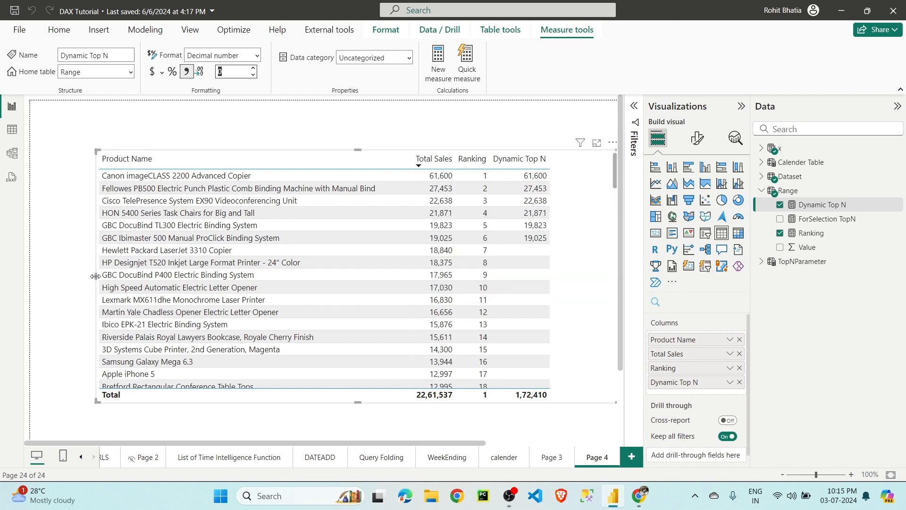
# Adjust the width and position of the product table on the report page
pyautogui.moveTo(96, 280); pyautogui.dragTo(182, 277)
pyautogui.moveTo(485, 154); pyautogui.dragTo(417, 156)
pyautogui.moveTo(559, 285); pyautogui.dragTo(597, 281)
# Set the fallback value in the ForSelection TopN measure to 8 and commit it
pyautogui.click(802, 220)
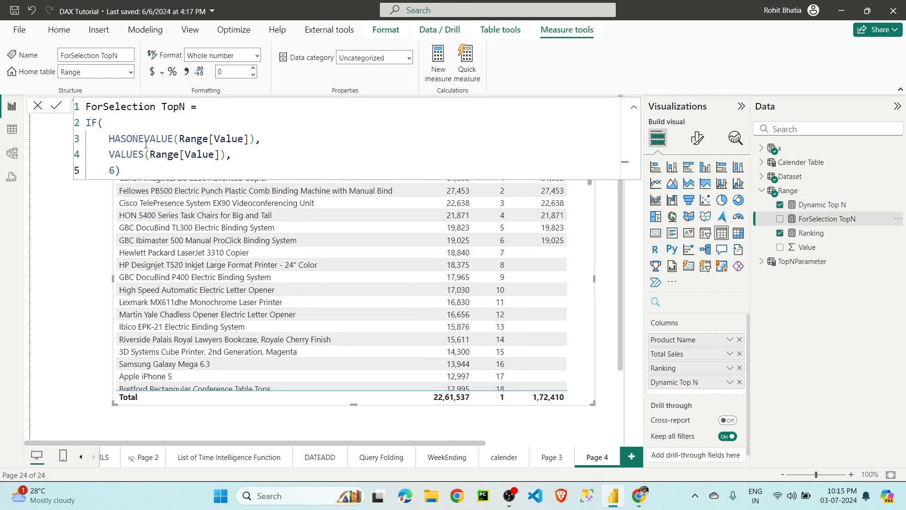
pyautogui.click(115, 170)
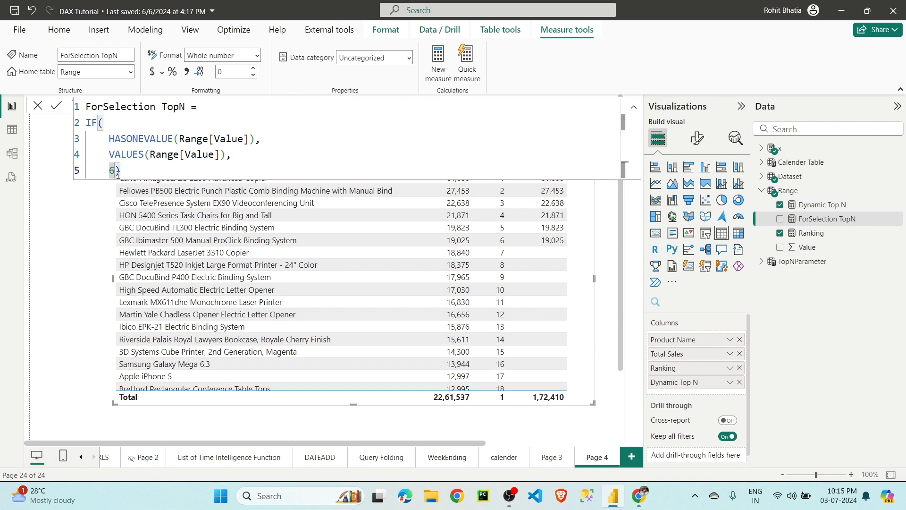
pyautogui.press('BackSpace')
pyautogui.write('8')
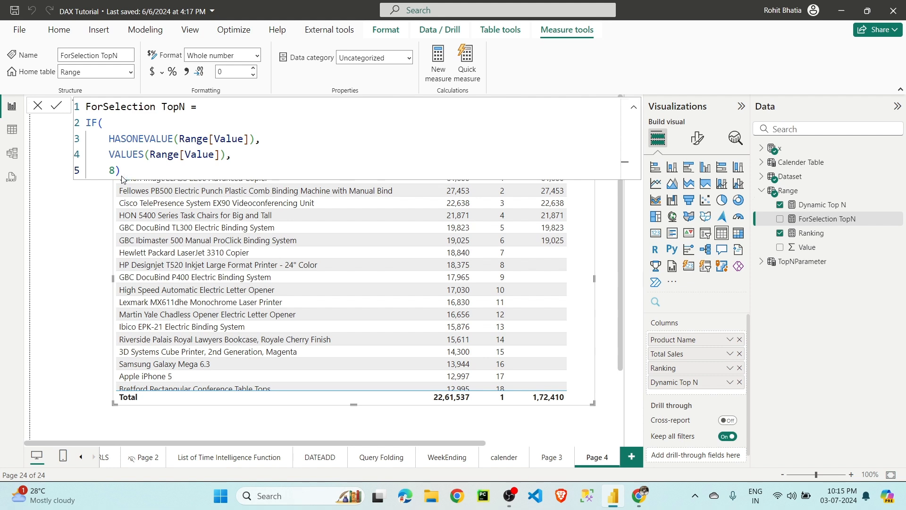
pyautogui.press('Return')
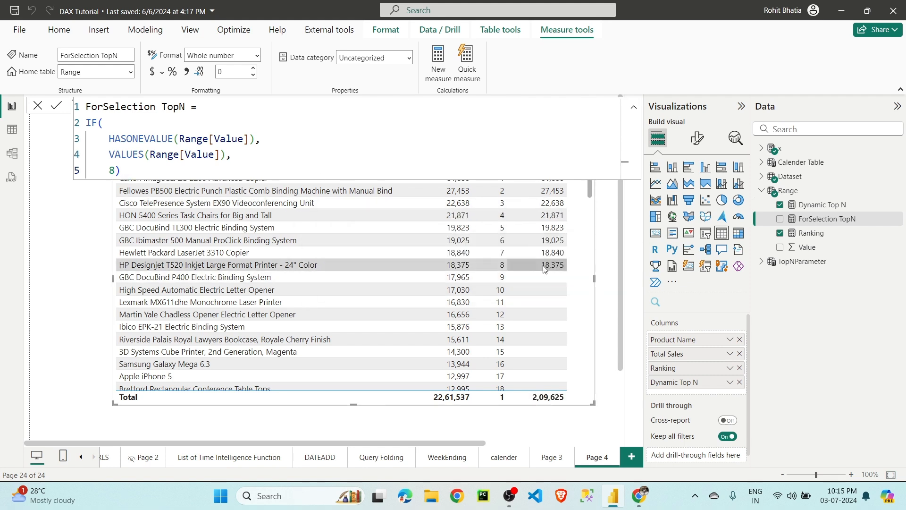
# Set the ForSelection TopN measure's fallback value back to 6, commit it and close the formula
pyautogui.click(115, 169)
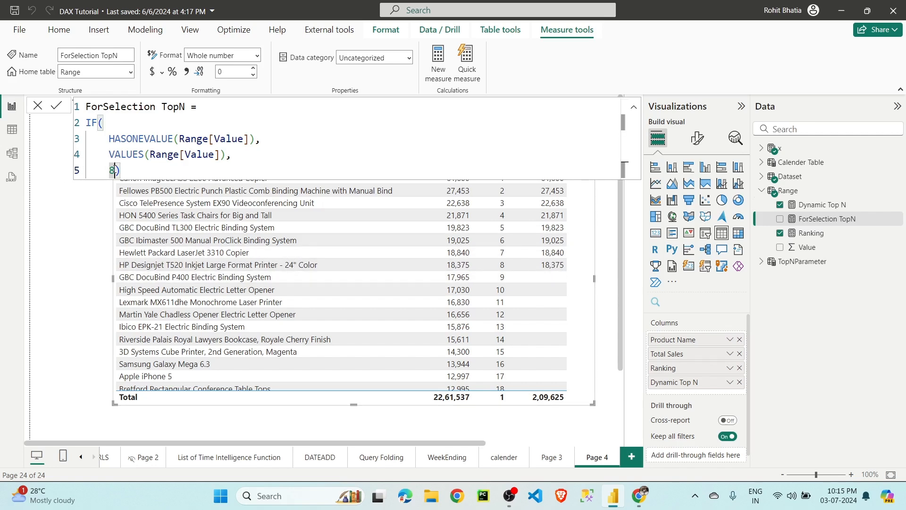
pyautogui.press('BackSpace')
pyautogui.write('6')
pyautogui.press('Return')
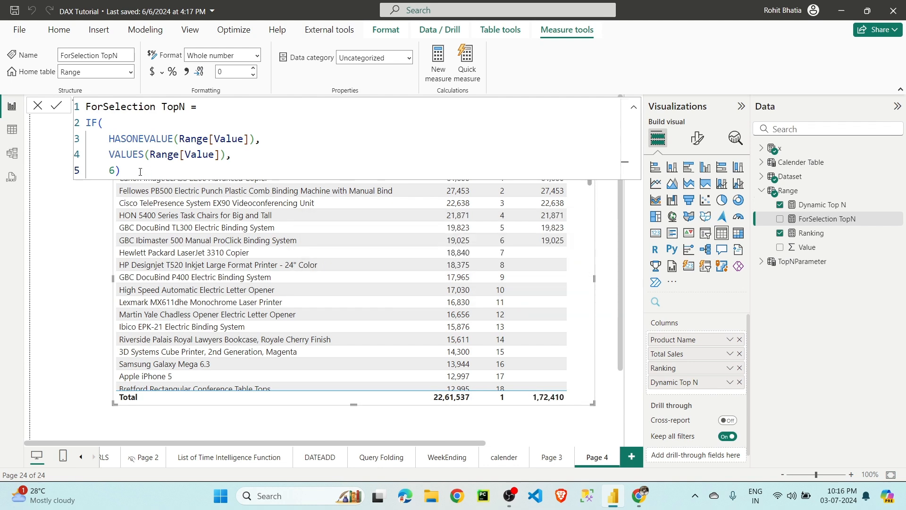
pyautogui.click(43, 110)
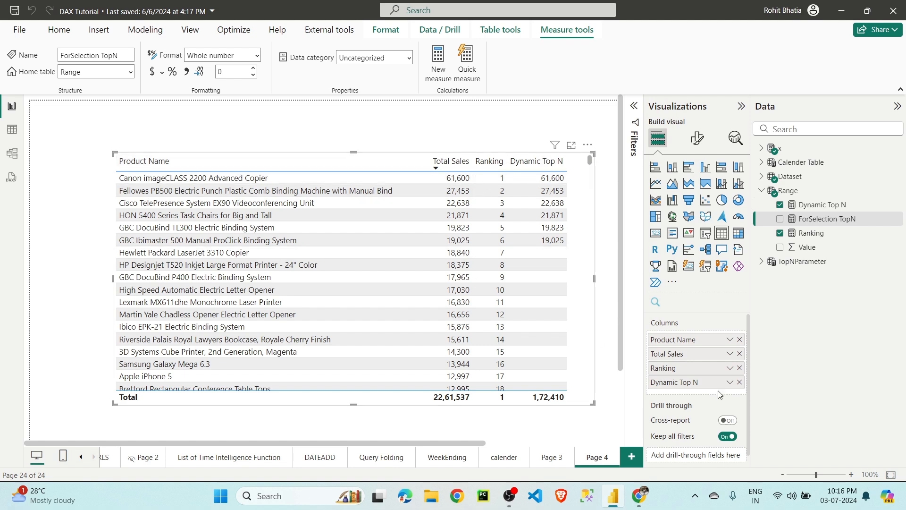
# Remove the Ranking and Total Sales columns from the product table, then shrink and reposition it to leave room beside it
pyautogui.click(740, 368)
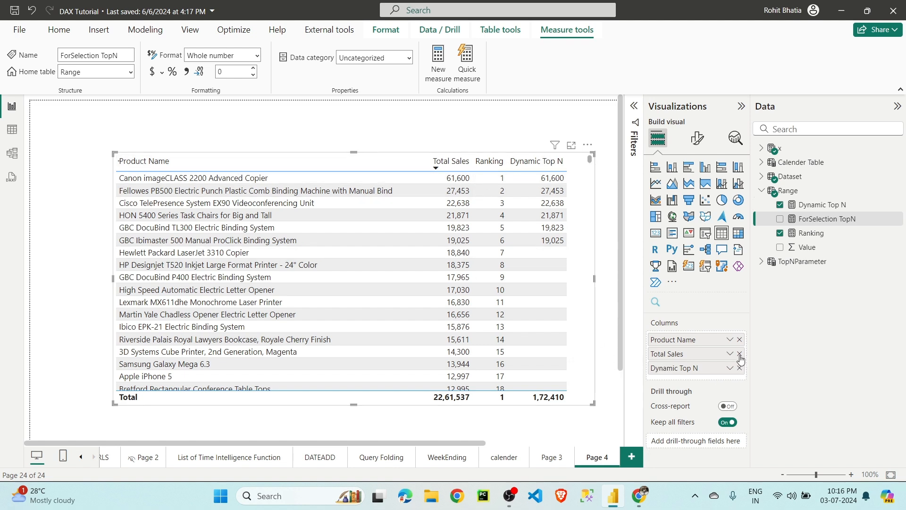
pyautogui.click(740, 354)
pyautogui.moveTo(354, 404); pyautogui.dragTo(354, 283)
pyautogui.moveTo(594, 218); pyautogui.dragTo(467, 218)
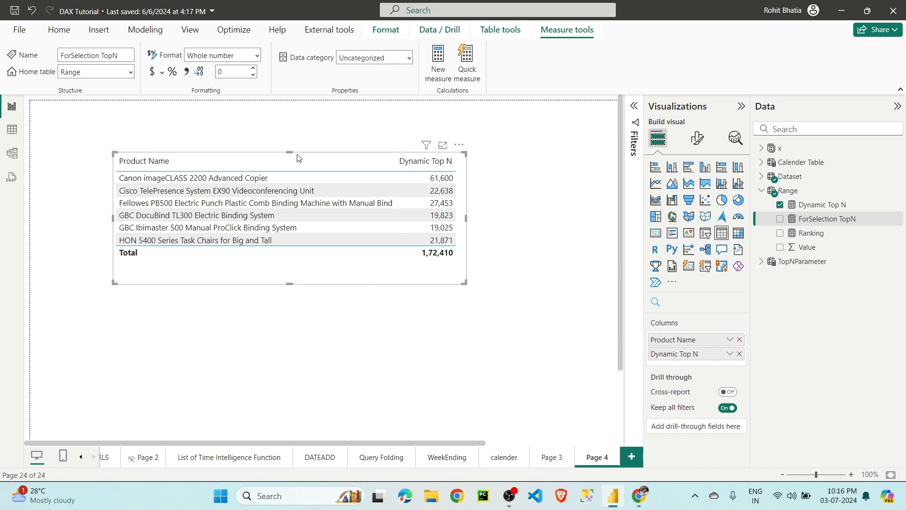
pyautogui.moveTo(298, 156); pyautogui.dragTo(416, 185)
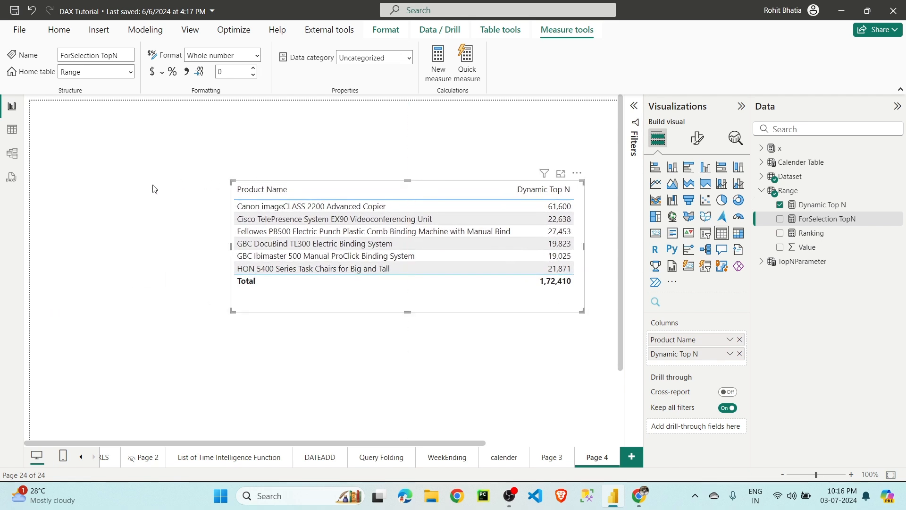
# Add a slicer beside the product table and populate it with the Range table's Value field
pyautogui.click(705, 233)
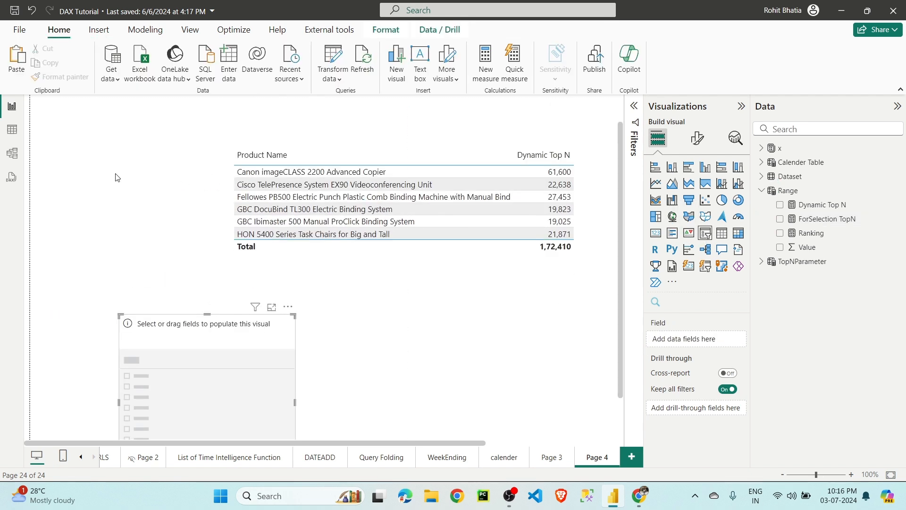
pyautogui.moveTo(206, 345); pyautogui.dragTo(132, 177)
pyautogui.moveTo(830, 250); pyautogui.dragTo(186, 219)
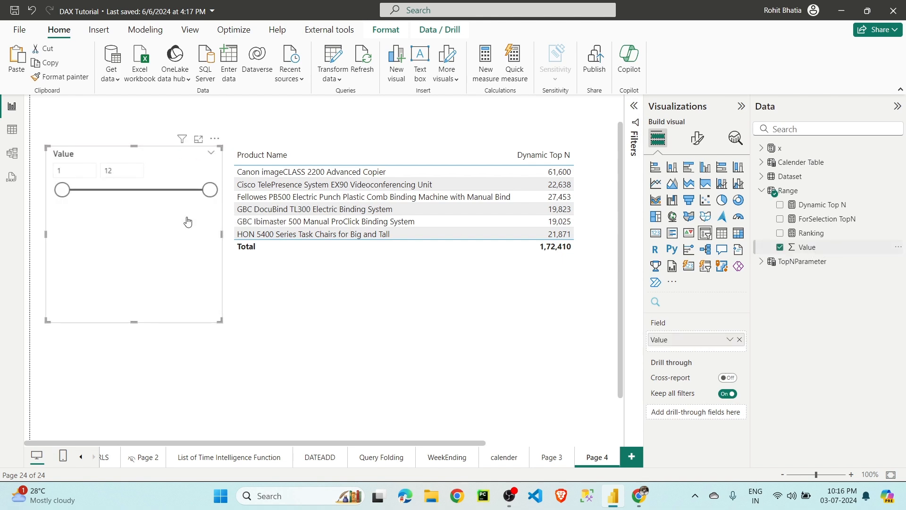
# Change the Value slicer's style to Vertical list
pyautogui.click(697, 137)
pyautogui.click(678, 219)
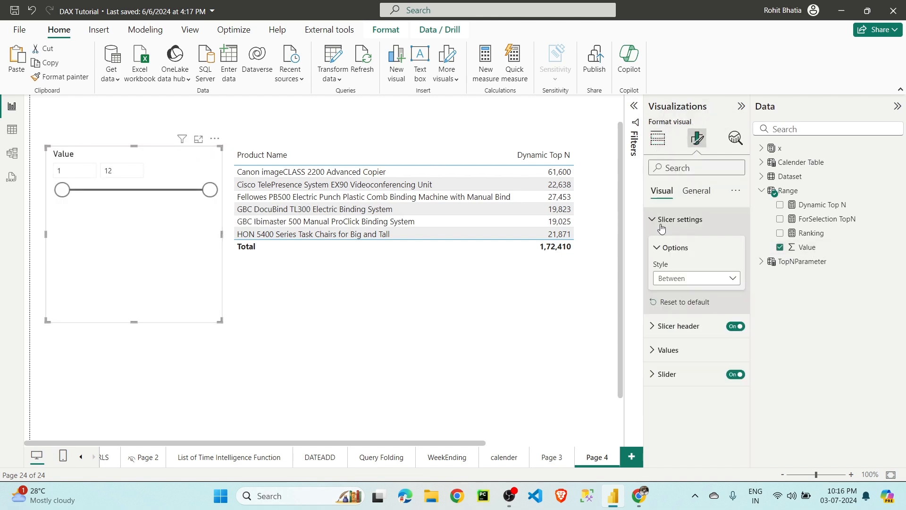
pyautogui.click(685, 279)
pyautogui.click(674, 292)
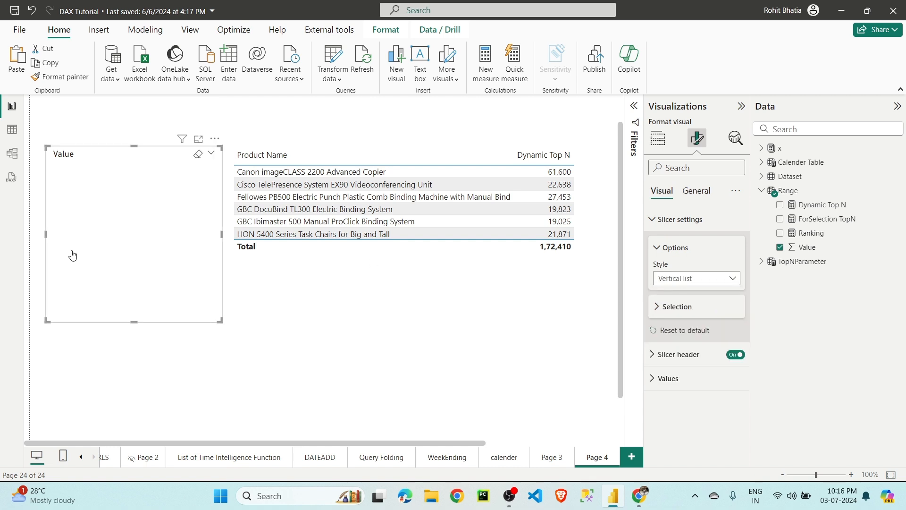
# Select 8 in the Value slicer and lengthen both the slicer and the product table to fit all their rows
pyautogui.click(65, 288)
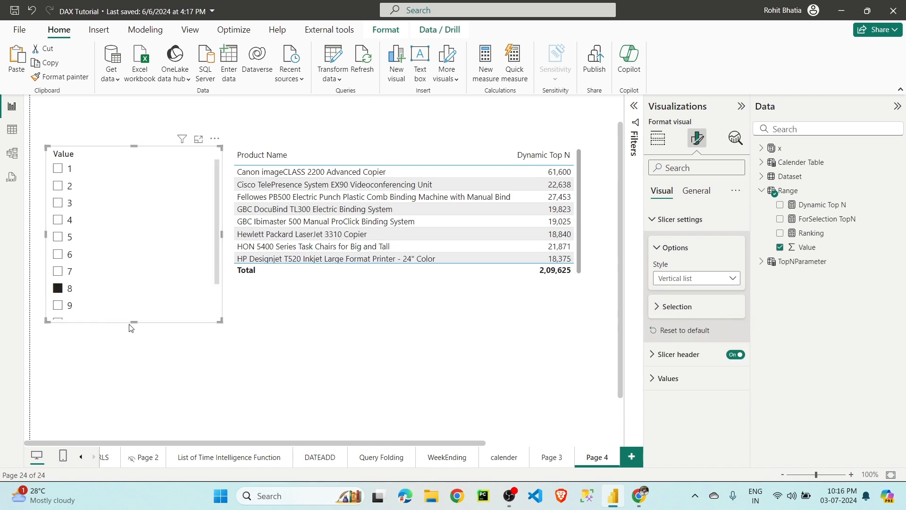
pyautogui.moveTo(135, 324); pyautogui.dragTo(135, 371)
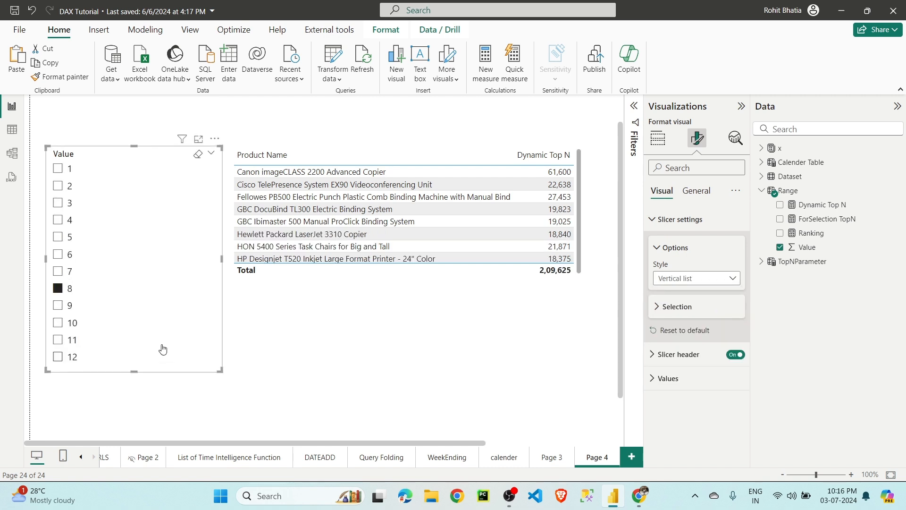
pyautogui.click(489, 151)
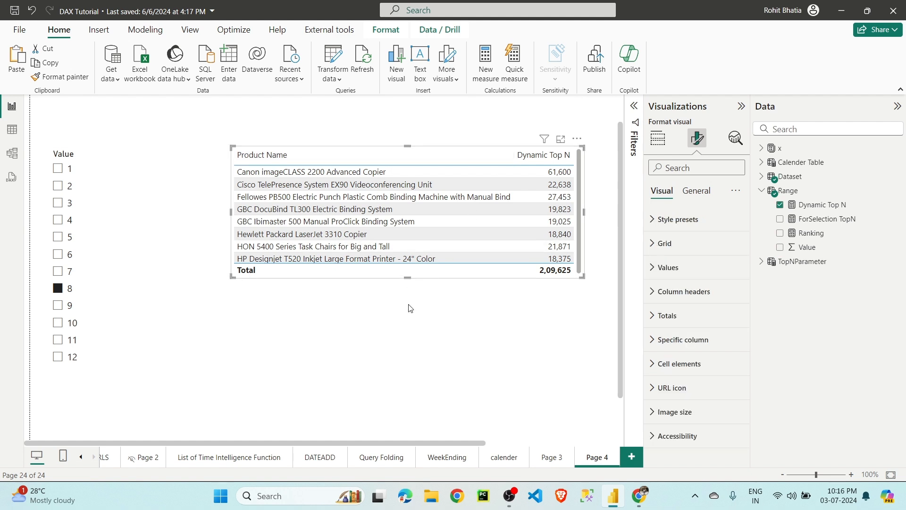
pyautogui.moveTo(408, 278); pyautogui.dragTo(407, 347)
# Test the slicer by selecting 12 alone, adding 11, 10, 9, 8 and 7, and clearing the selection
pyautogui.click(58, 358)
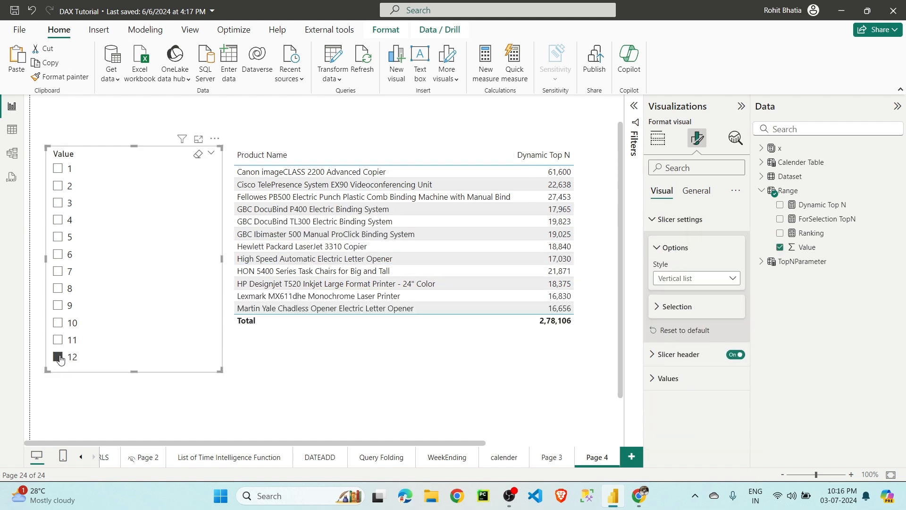
pyautogui.keyDown('ctrl'); pyautogui.click(58, 339); pyautogui.keyUp('ctrl')
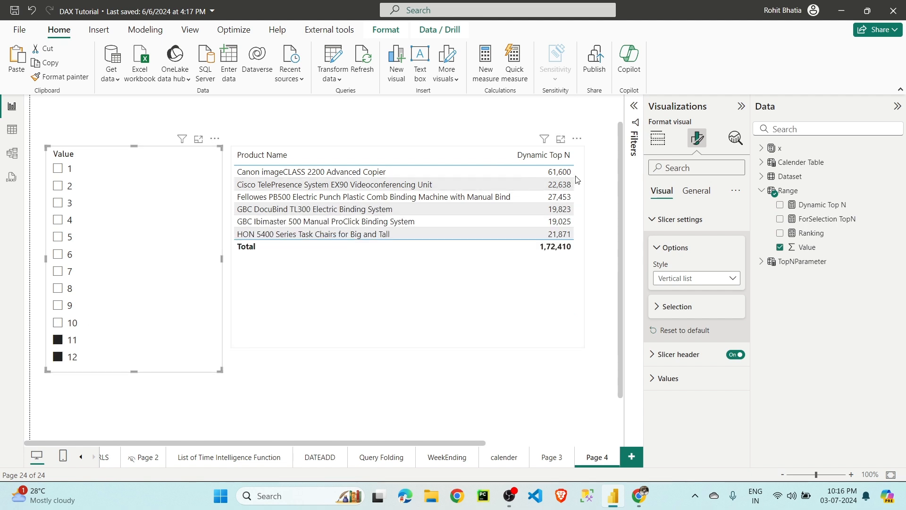
pyautogui.keyDown('ctrl'); pyautogui.click(57, 323); pyautogui.keyUp('ctrl')
pyautogui.keyDown('ctrl'); pyautogui.click(58, 305); pyautogui.keyUp('ctrl')
pyautogui.keyDown('ctrl'); pyautogui.click(57, 289); pyautogui.keyUp('ctrl')
pyautogui.keyDown('ctrl'); pyautogui.click(58, 271); pyautogui.keyUp('ctrl')
pyautogui.click(197, 156)
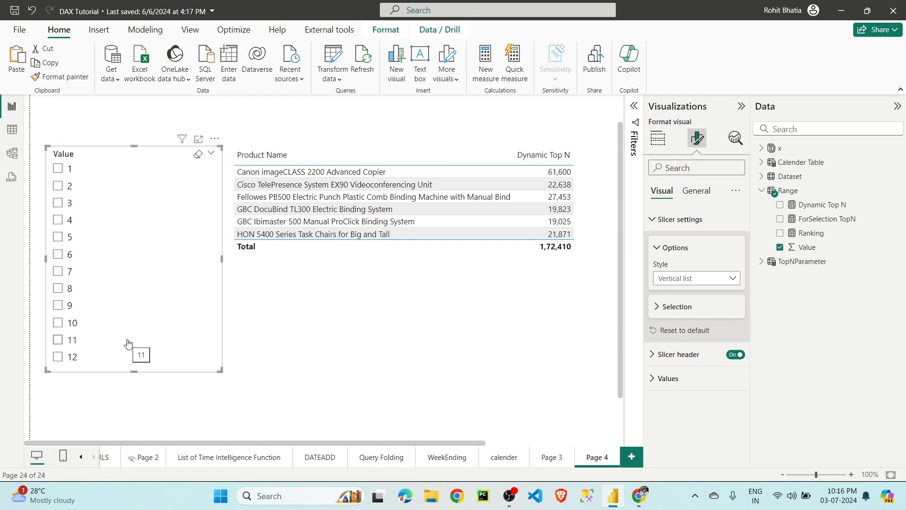
# Test the slicer with 12 and 11 selected together and 11 alone, and deselect every value
pyautogui.click(58, 357)
pyautogui.keyDown('ctrl'); pyautogui.click(60, 342); pyautogui.keyUp('ctrl')
pyautogui.keyDown('ctrl'); pyautogui.click(60, 357); pyautogui.keyUp('ctrl')
pyautogui.keyDown('ctrl'); pyautogui.click(61, 340); pyautogui.keyUp('ctrl')
pyautogui.click(58, 340)
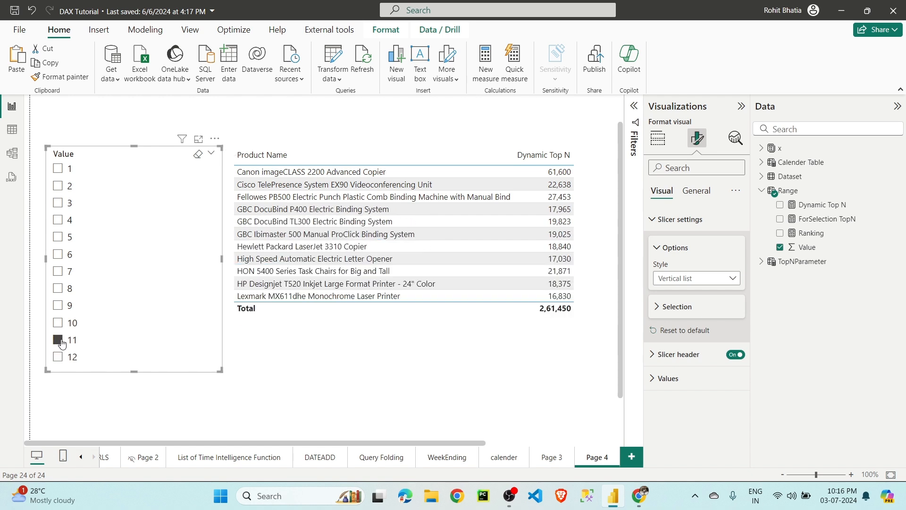
pyautogui.click(58, 339)
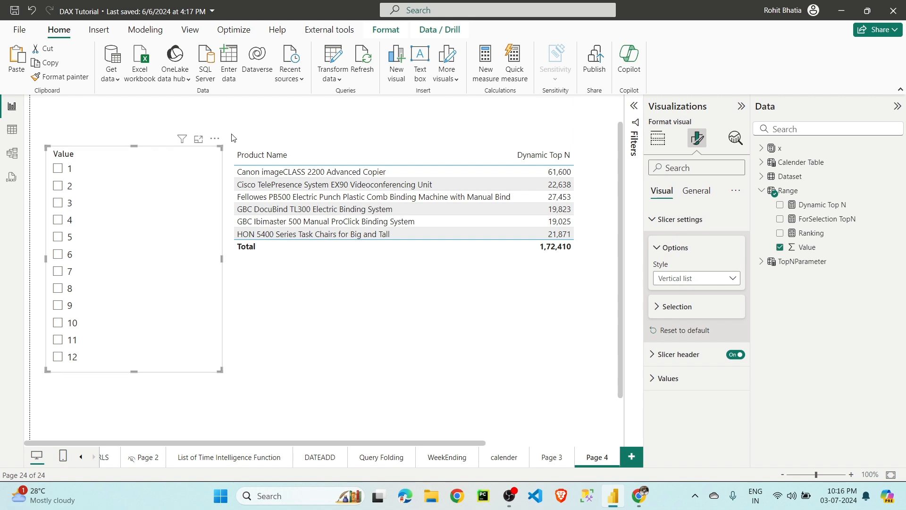